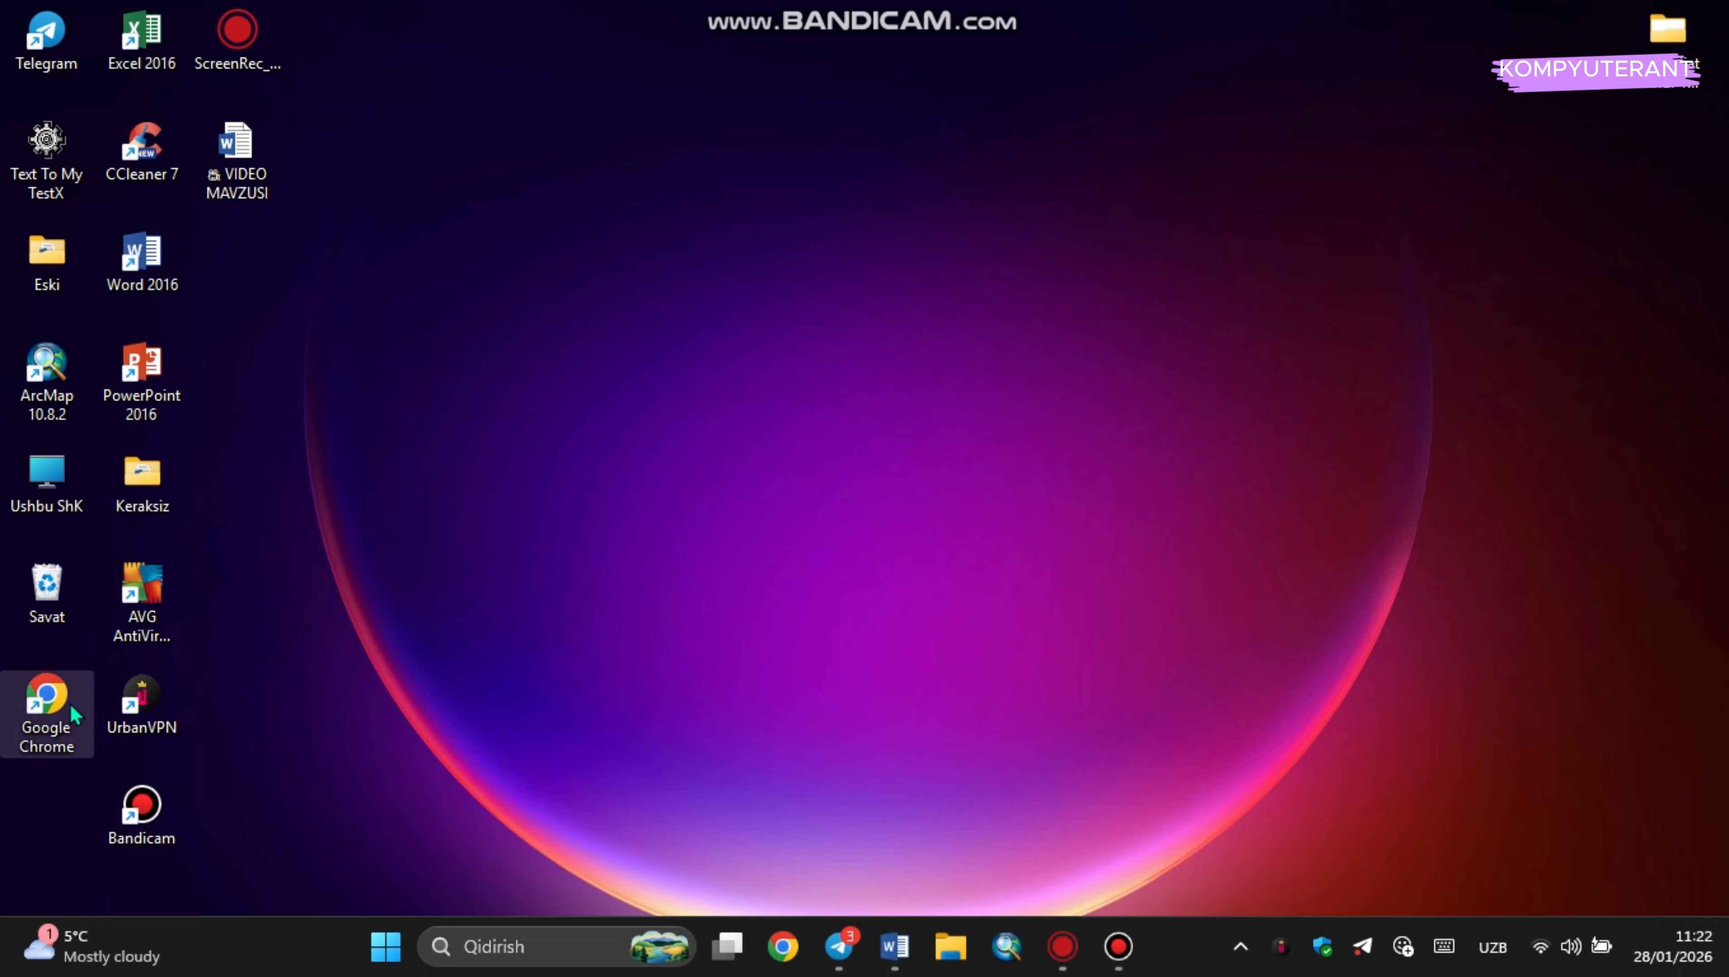
Open Google Chrome with the "Настройки Chrome" profile, search Google for chatgpt, and open the ChatGPT site from the results.
left_click(783, 947)
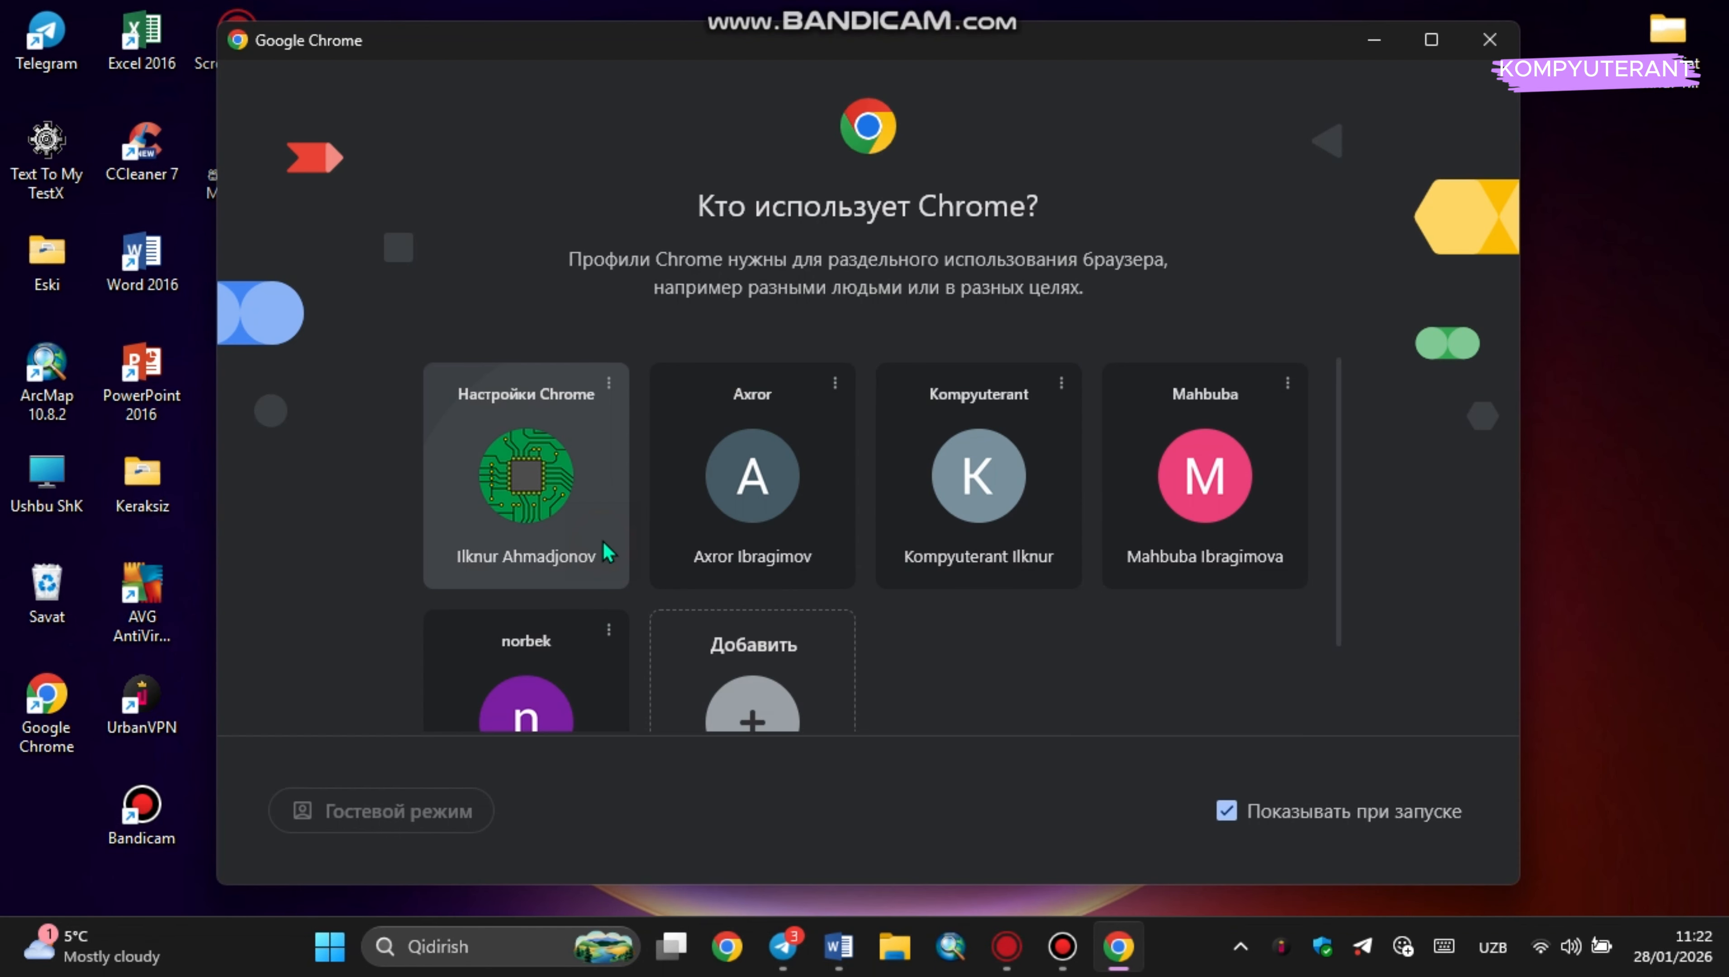
left_click(602, 540)
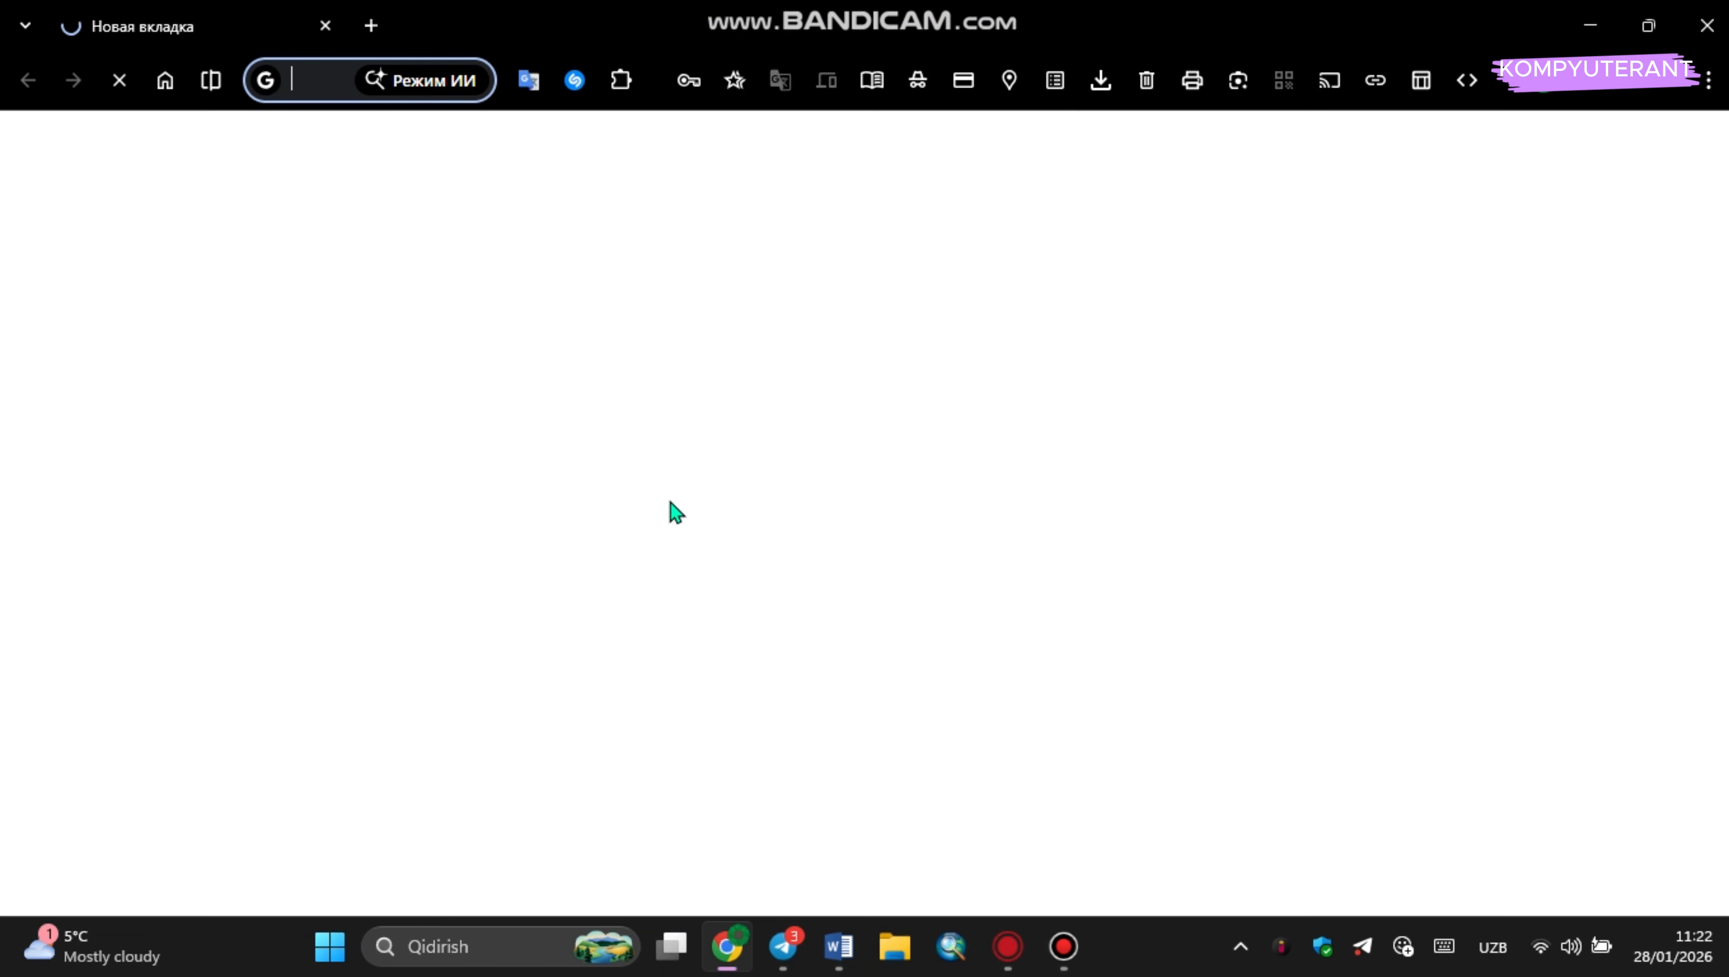
left_click(766, 478)
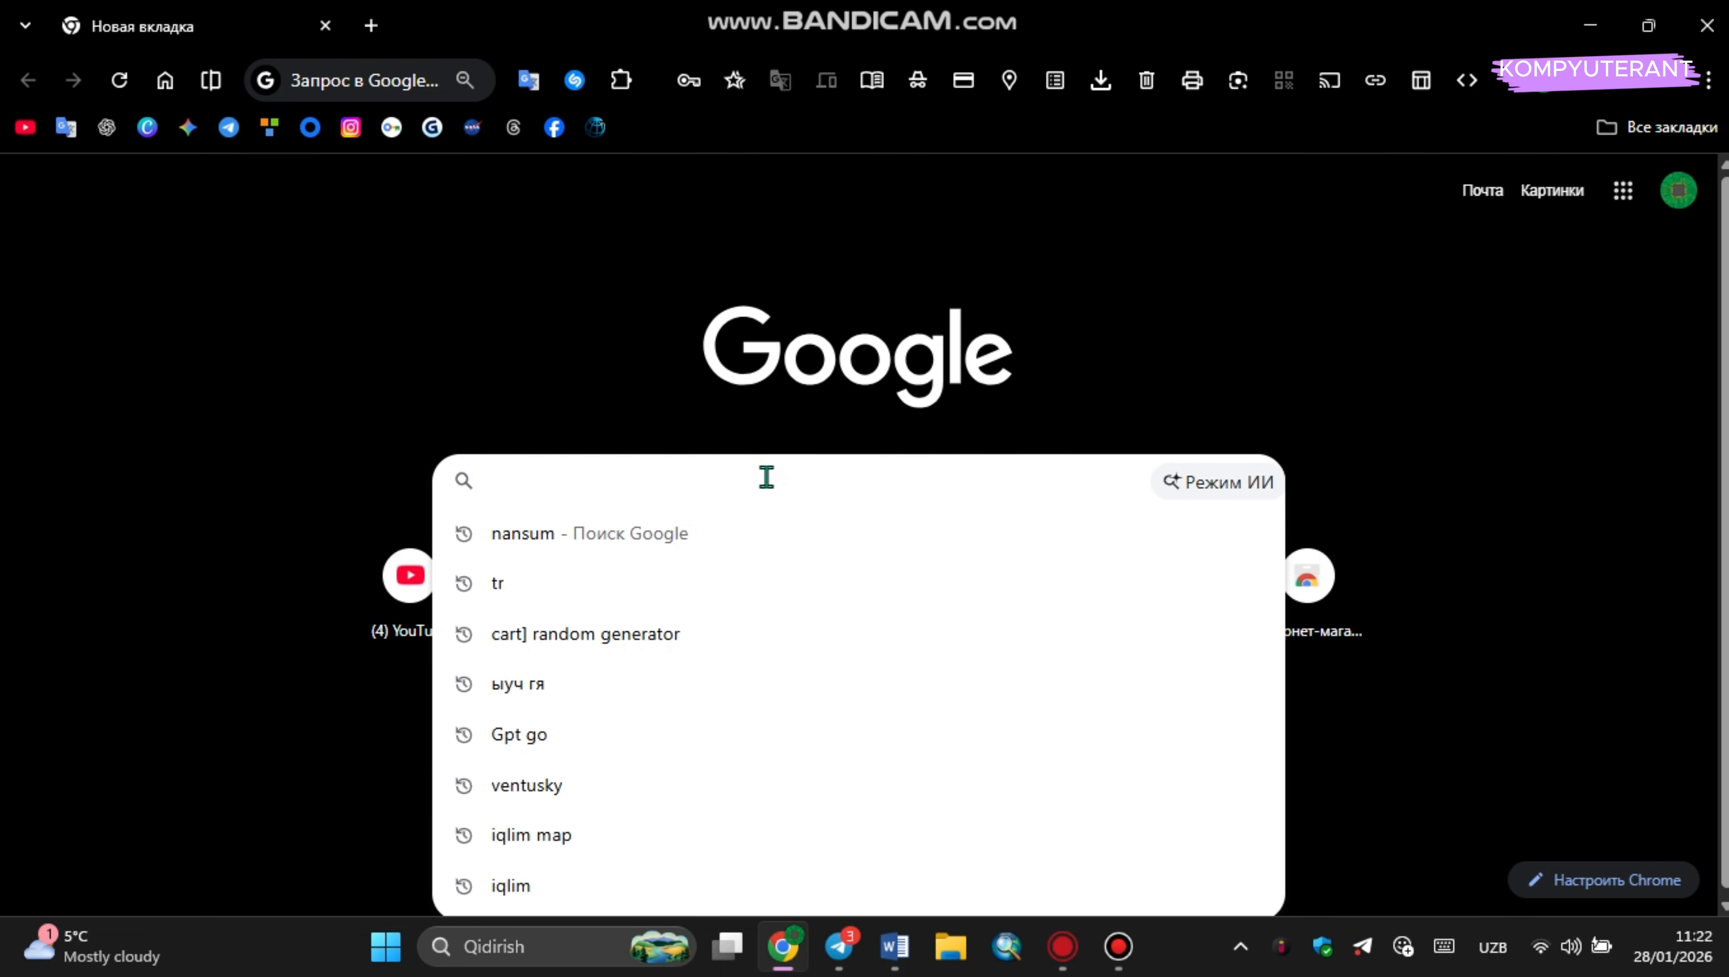
type("chatgpt")
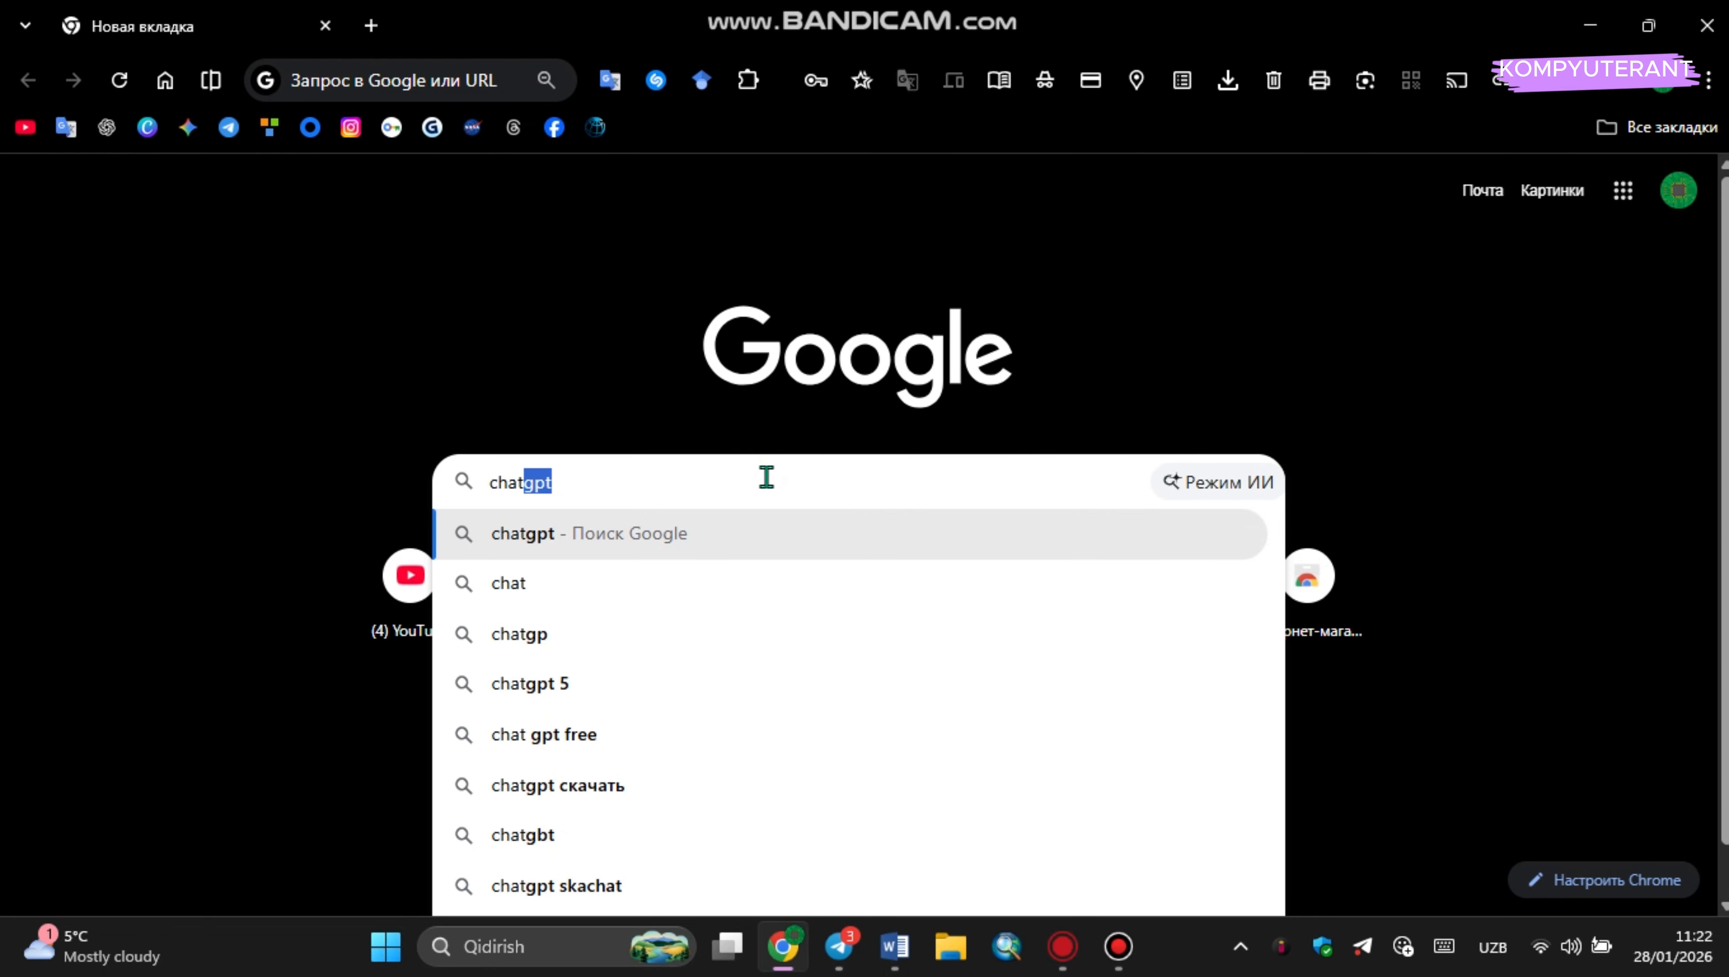
key("Return")
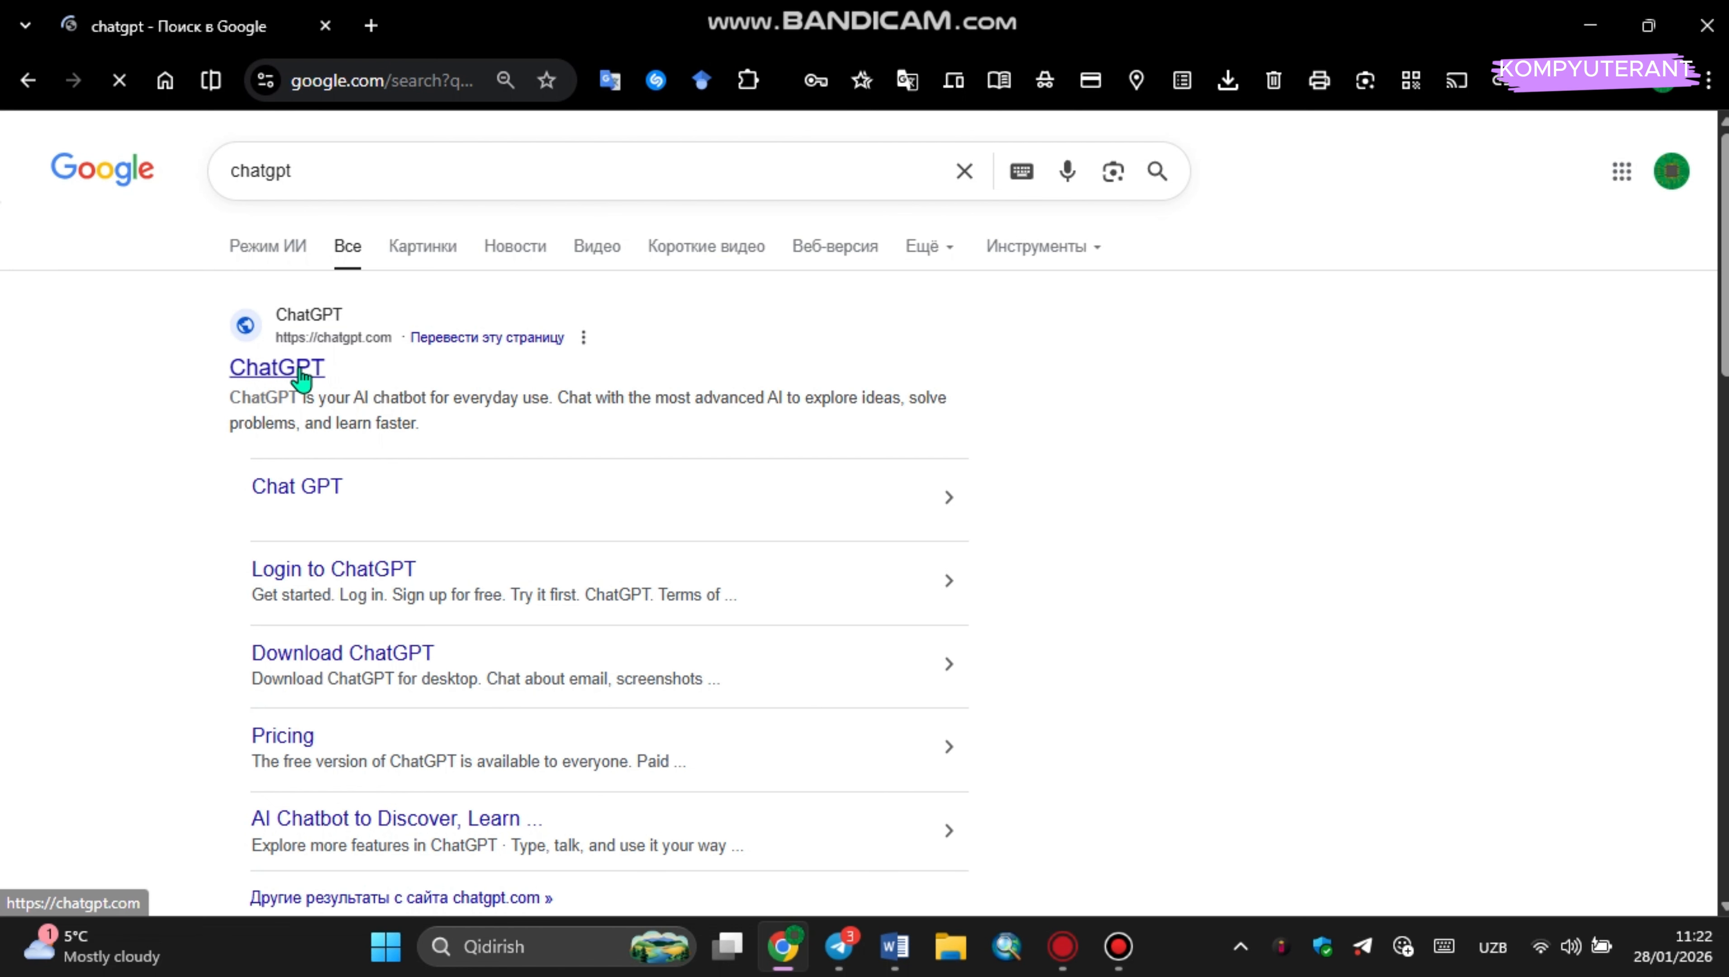
left_click(299, 372)
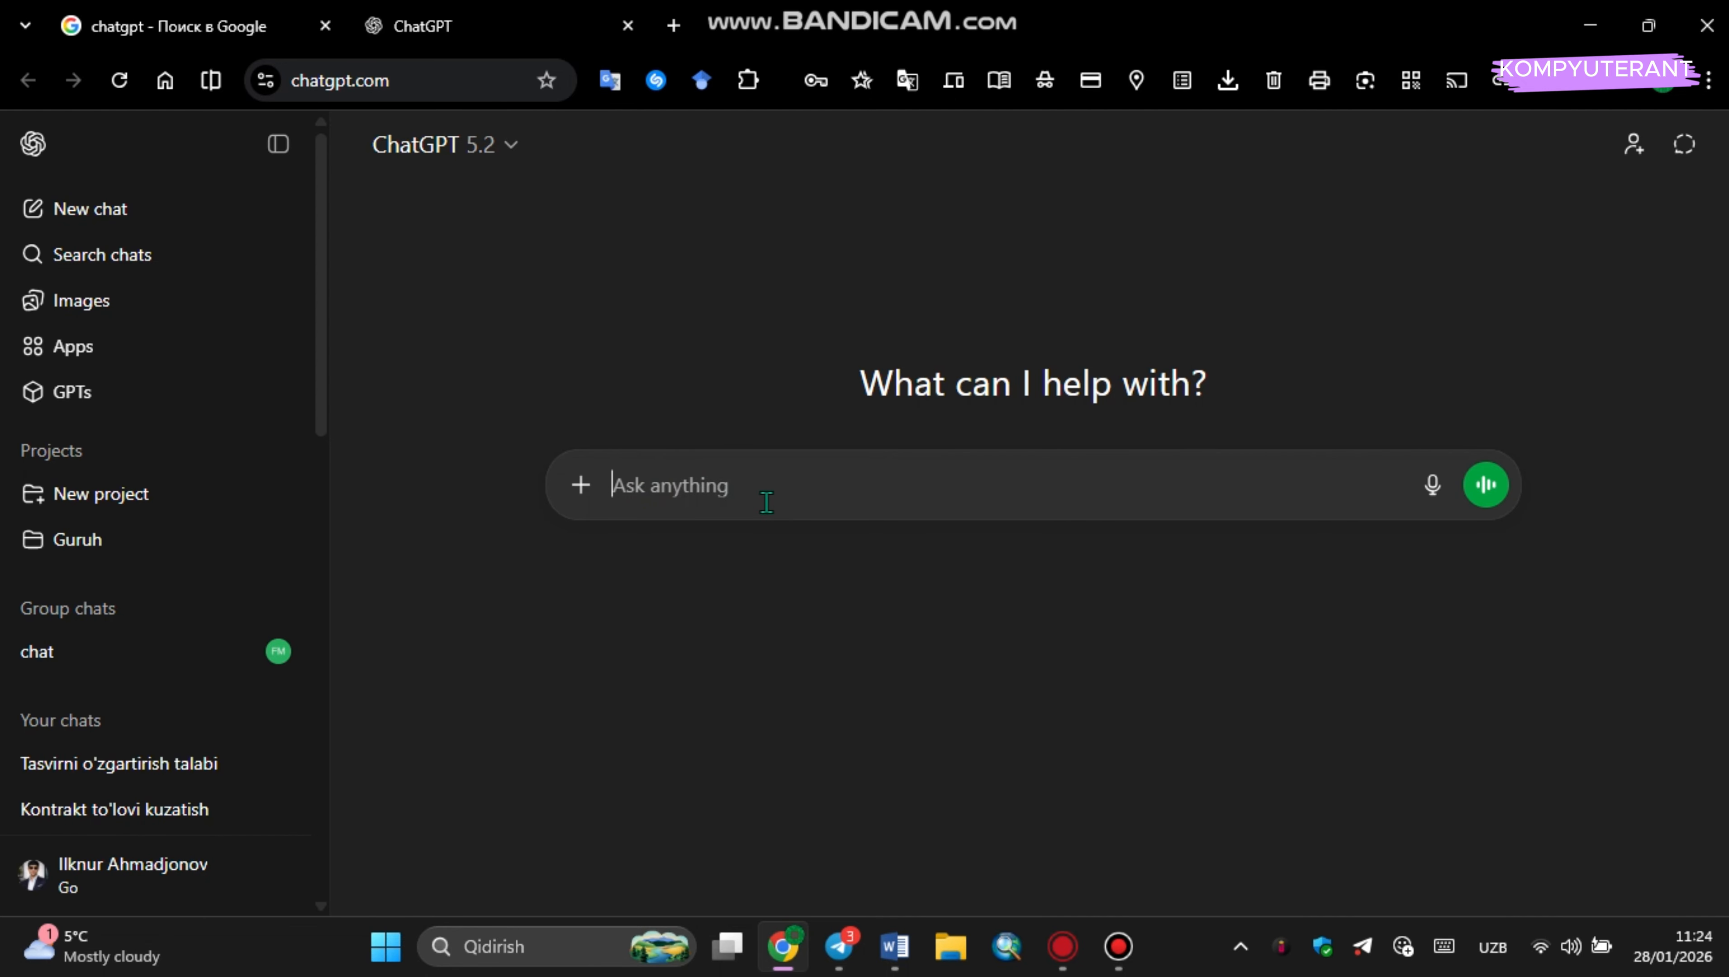
Ask ChatGPT "Tezis nima va u qanday yoziladi?".
type("Tez")
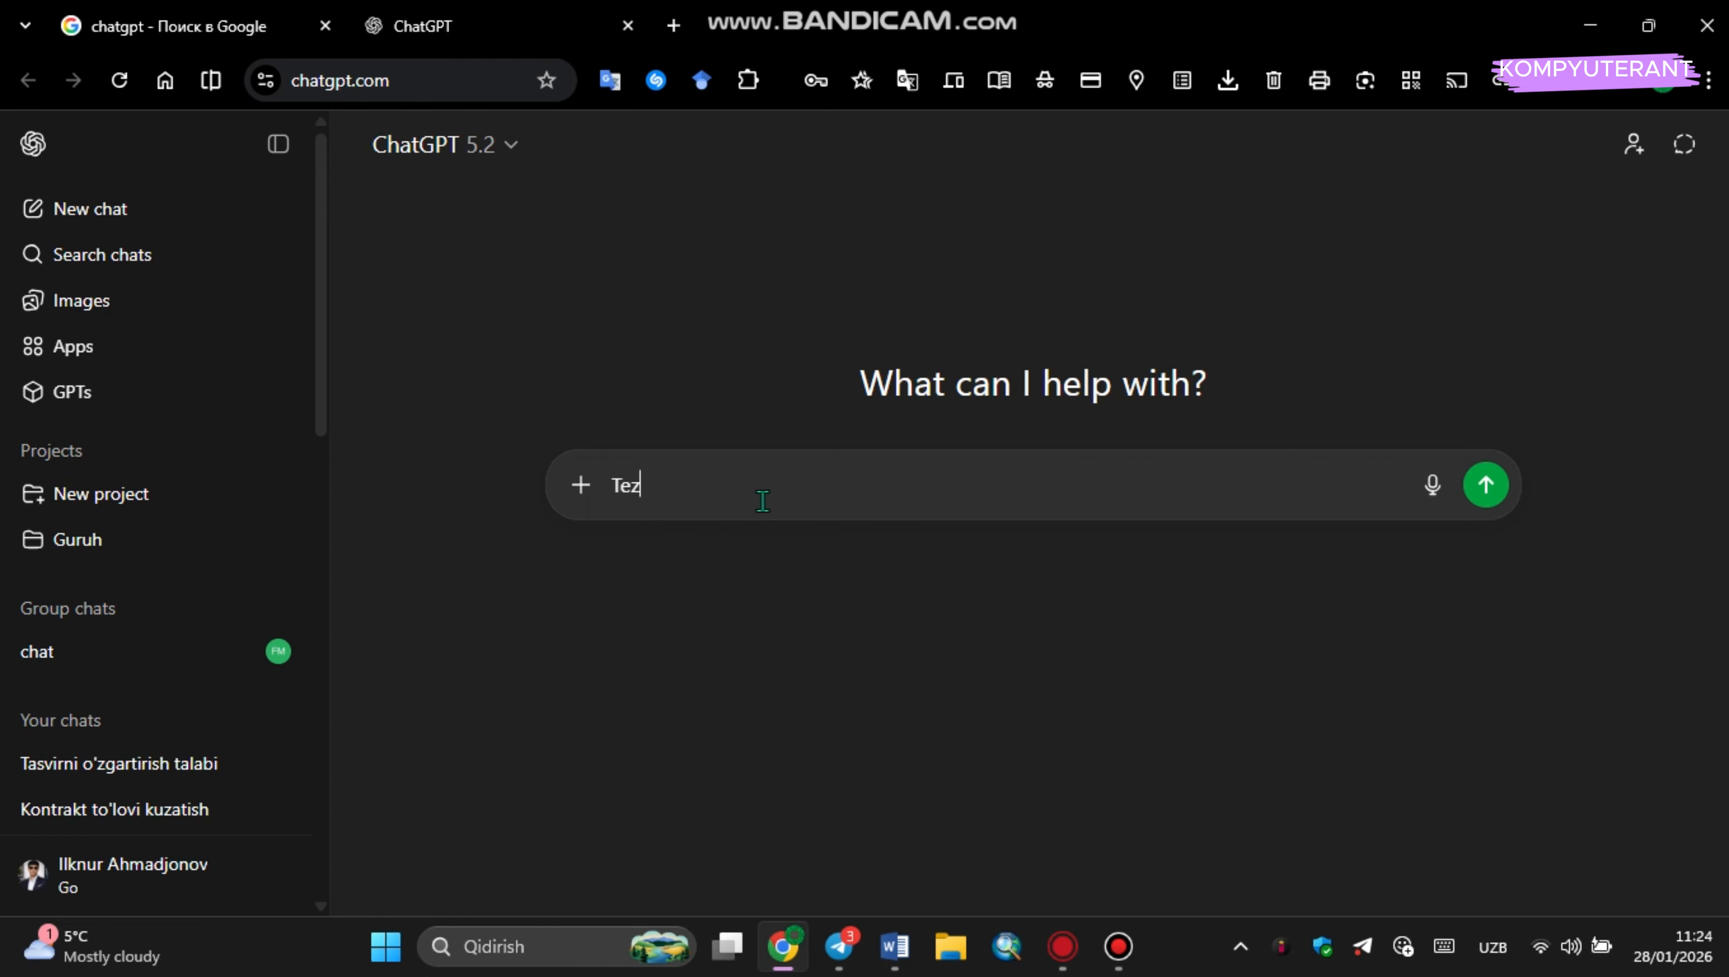
type("is nima va u qanday yoziladi?")
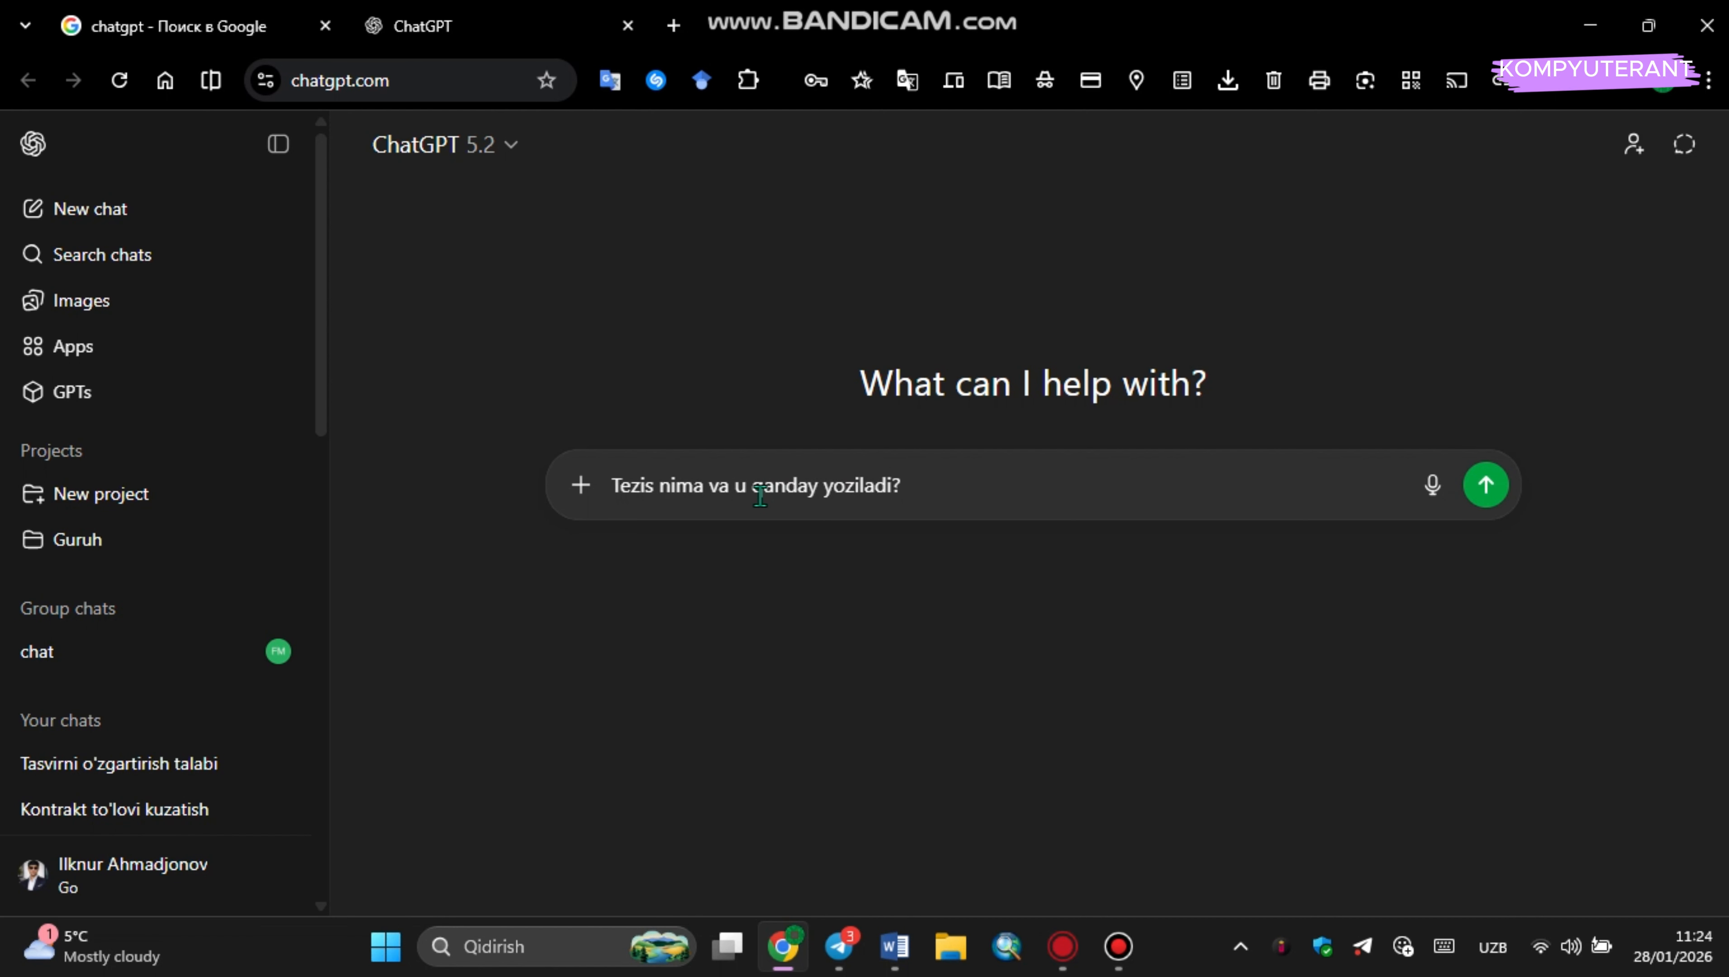
key("Return")
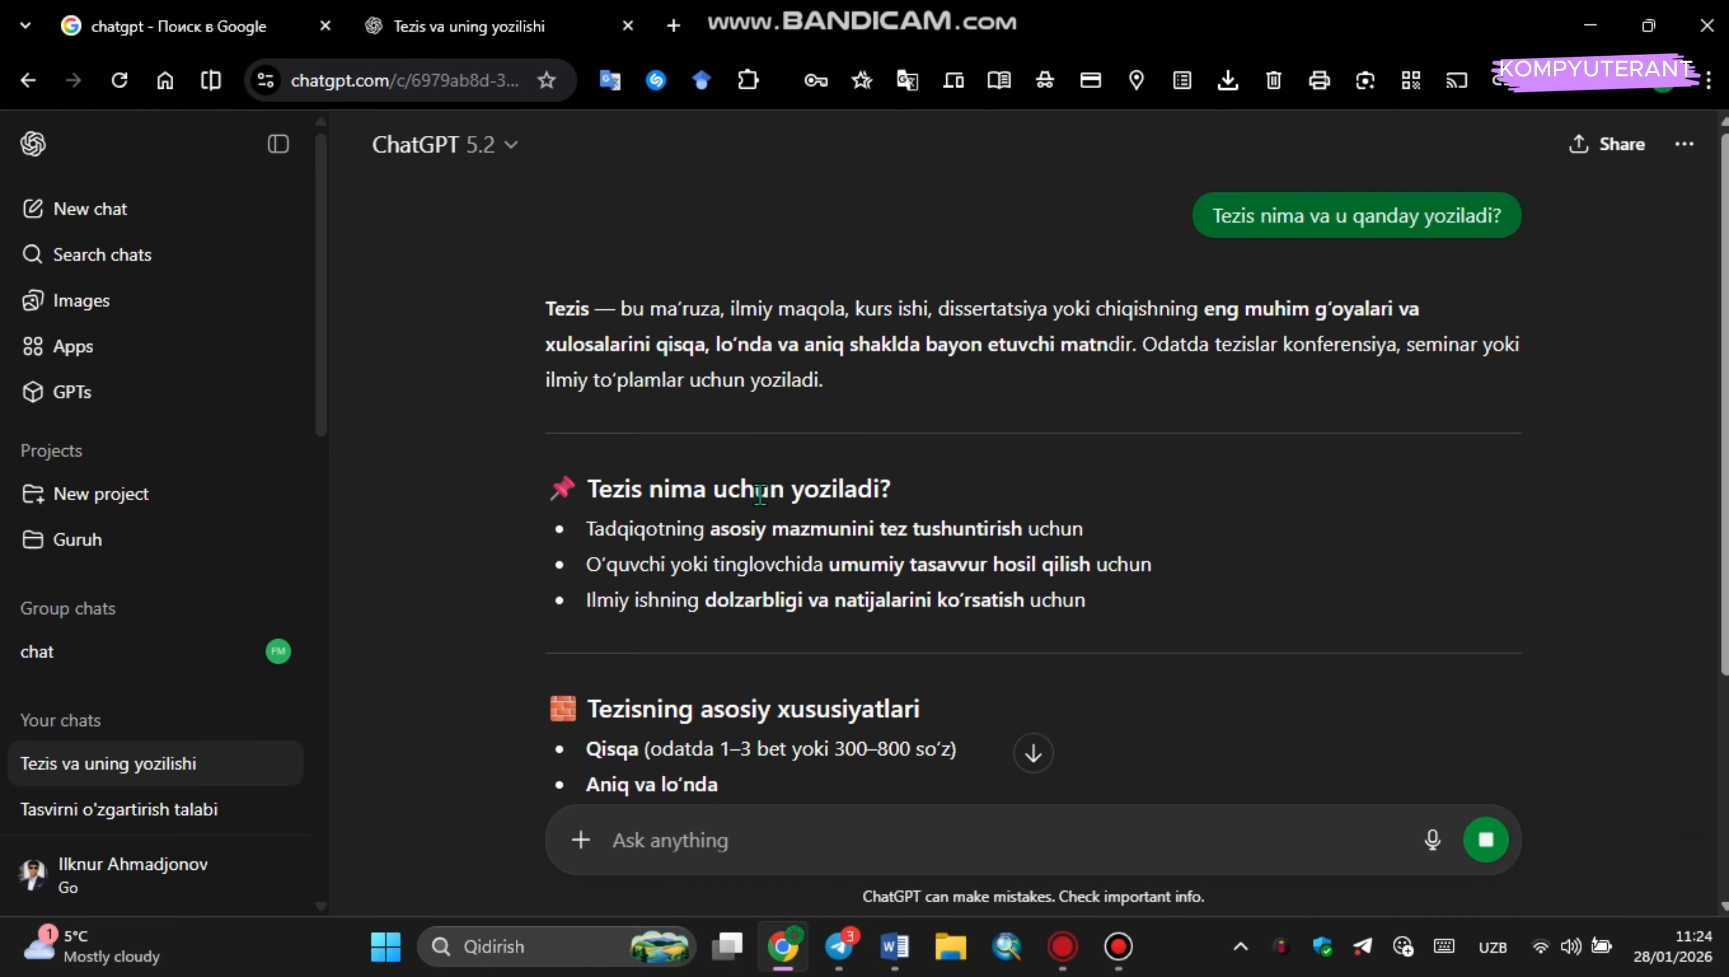
Read through ChatGPT's answer on what a thesis is and how to write one, down to the sample thesis.
scroll(759, 493, "down", 3)
scroll(866, 473, "down", 3)
scroll(869, 479, "down", 4)
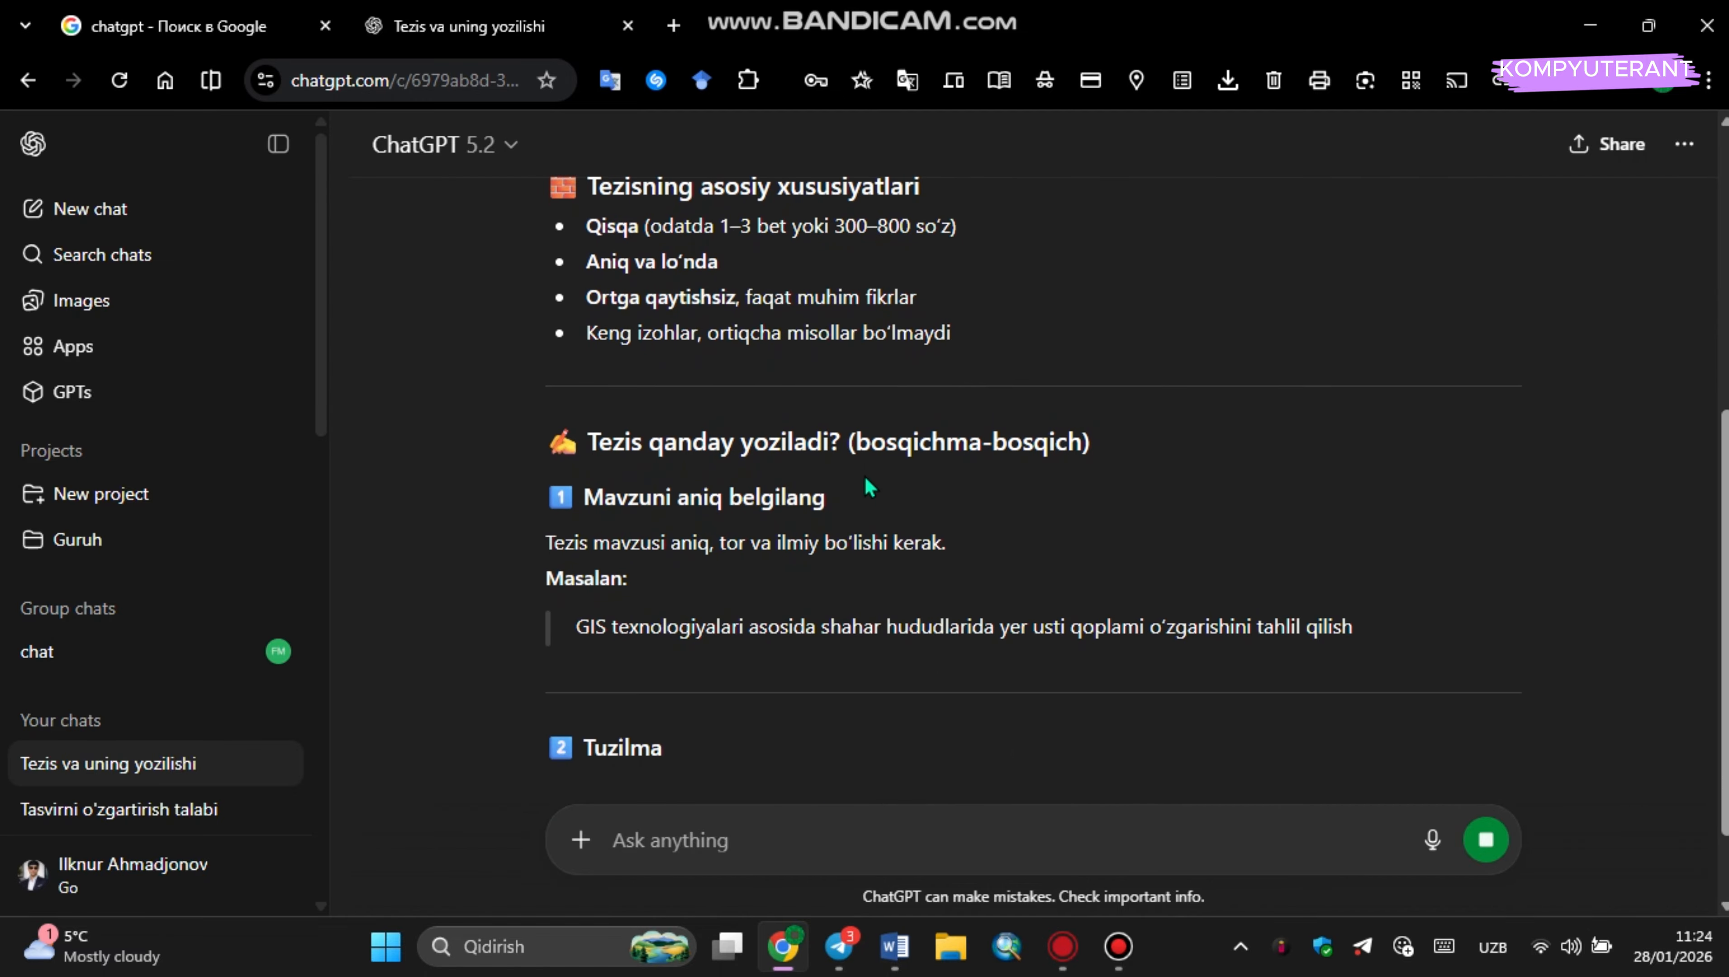
scroll(889, 504, "down", 10)
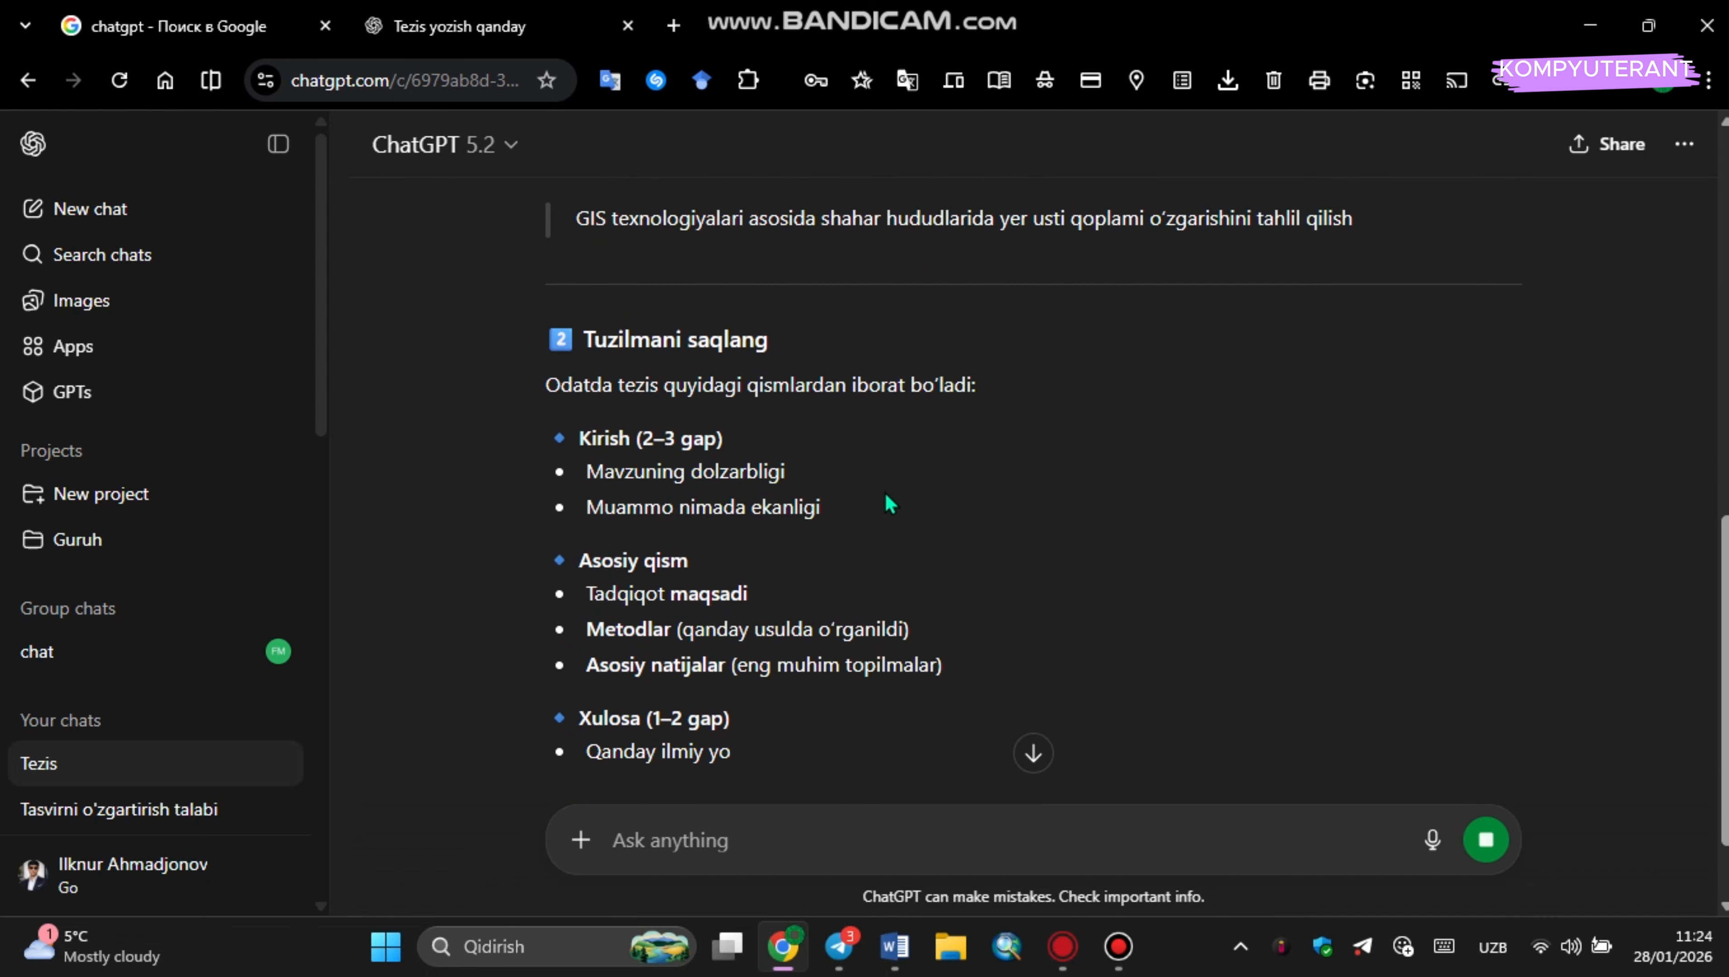
scroll(884, 491, "down", 1)
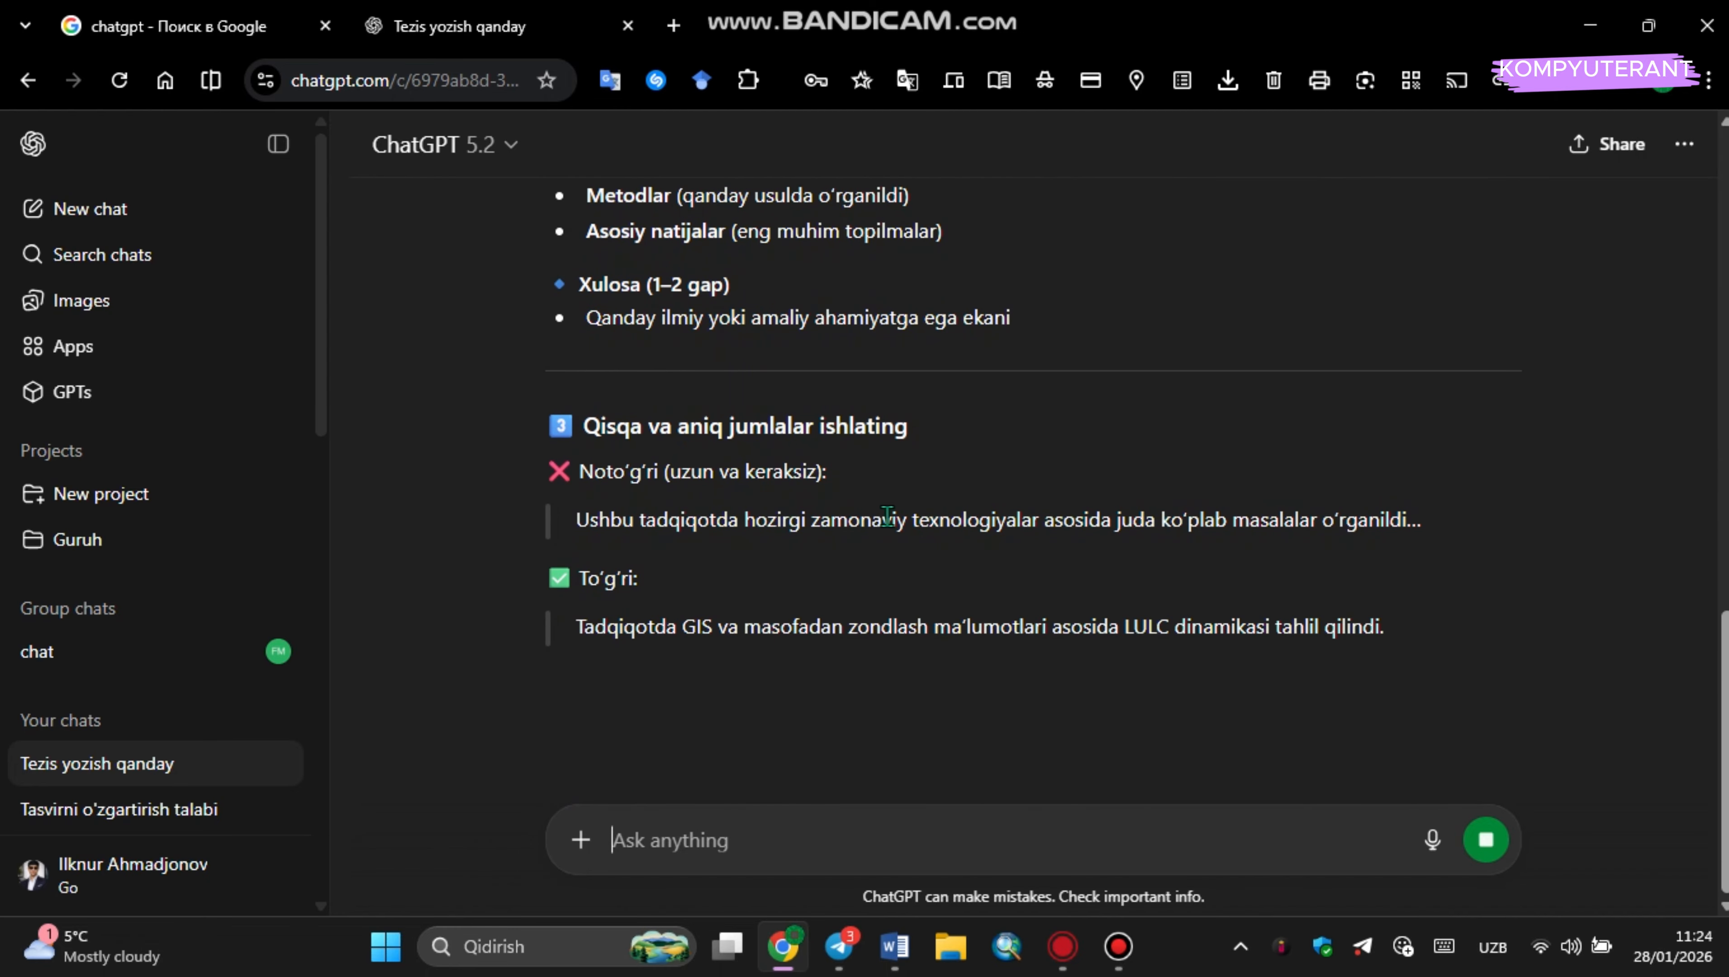
scroll(882, 520, "down", 5)
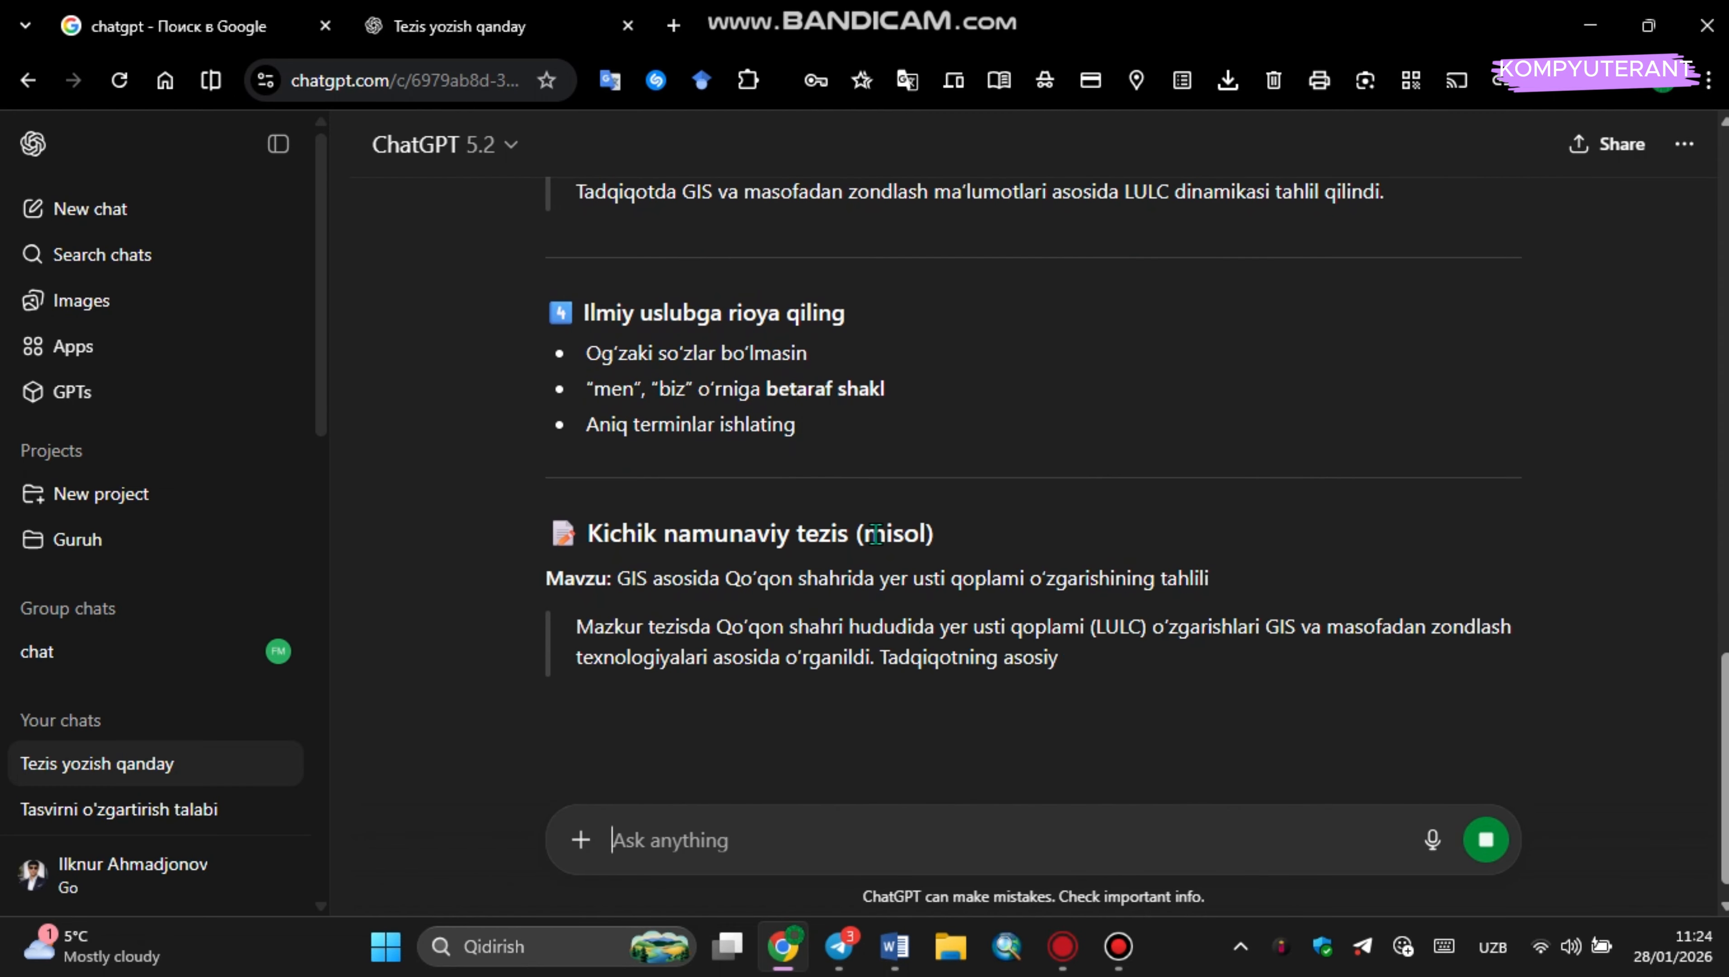
scroll(877, 541, "down", 2)
scroll(889, 520, "down", 3)
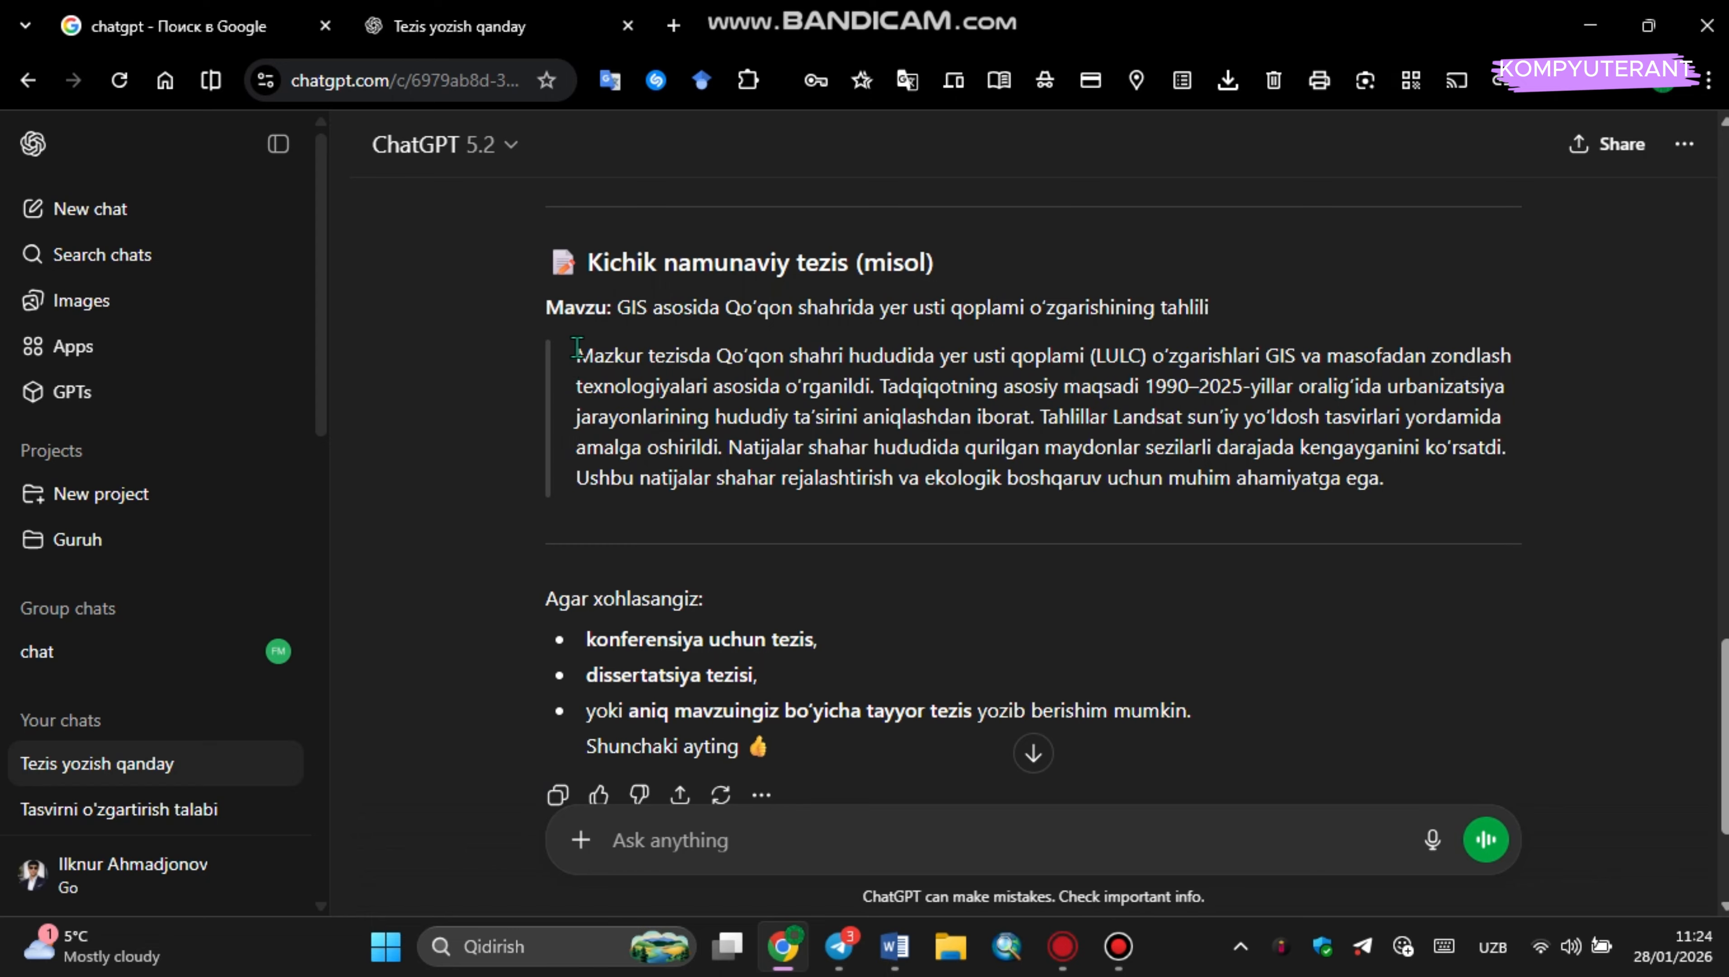
Copy the first line of the sample thesis paragraph into the message box and enclose it in double quotation marks.
left_click_drag(577, 350, 1522, 357)
key("ctrl+c")
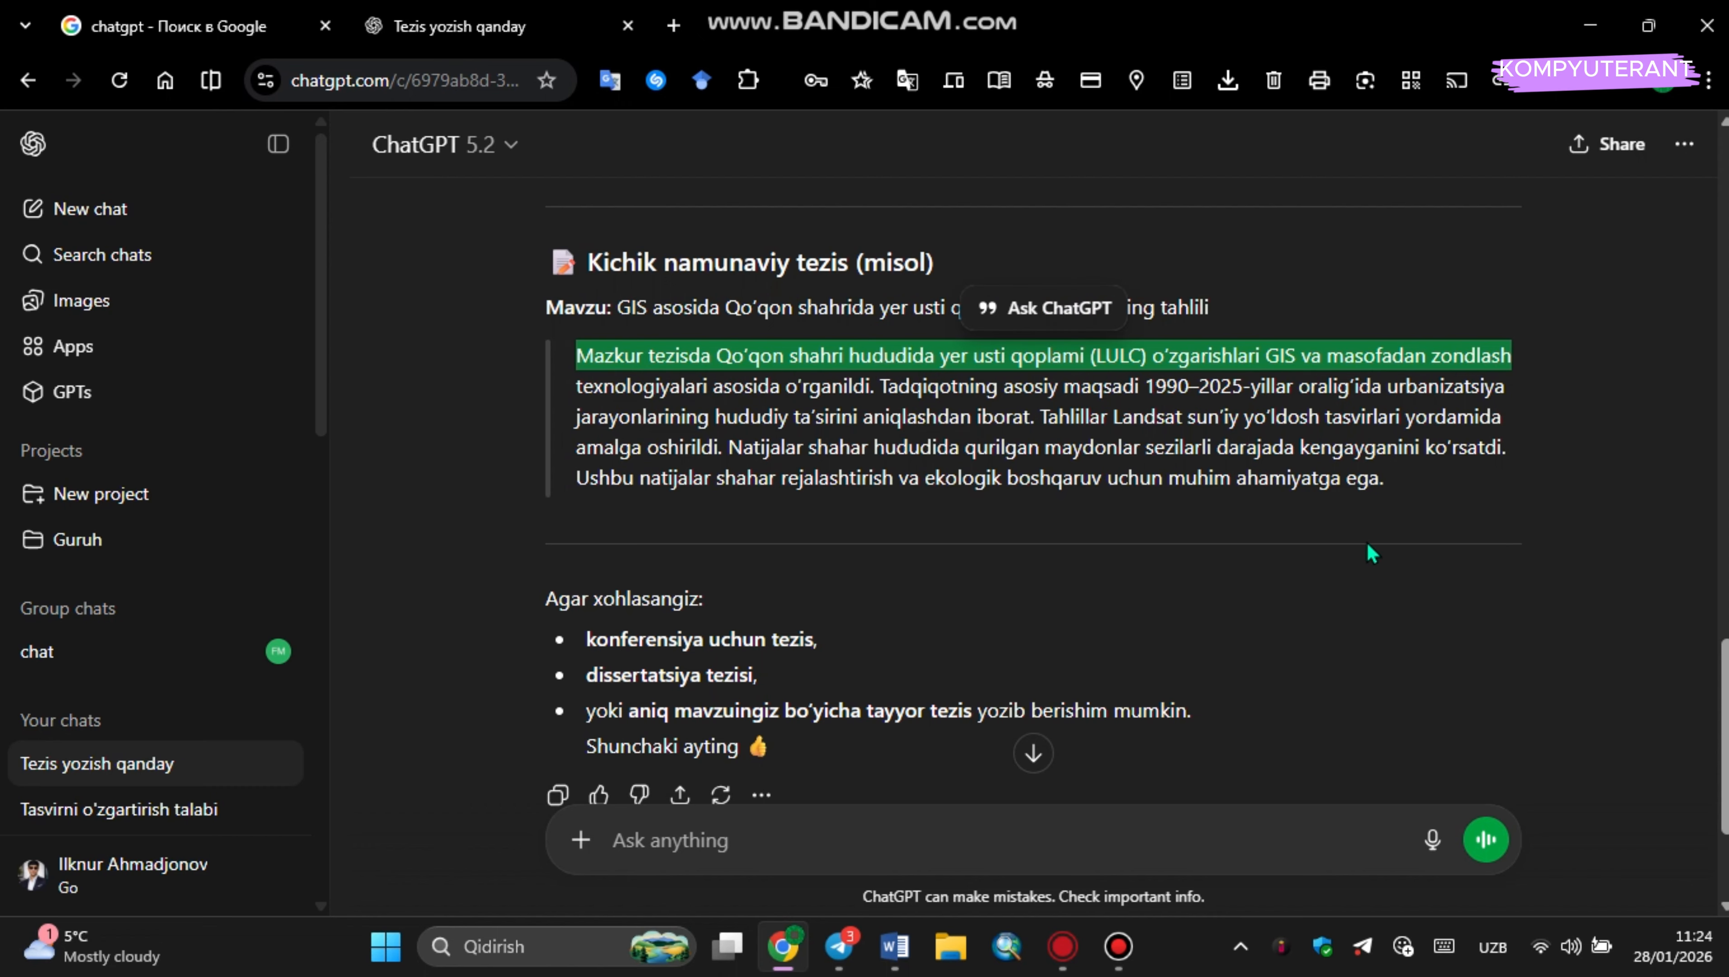
left_click(752, 861)
key("ctrl+v")
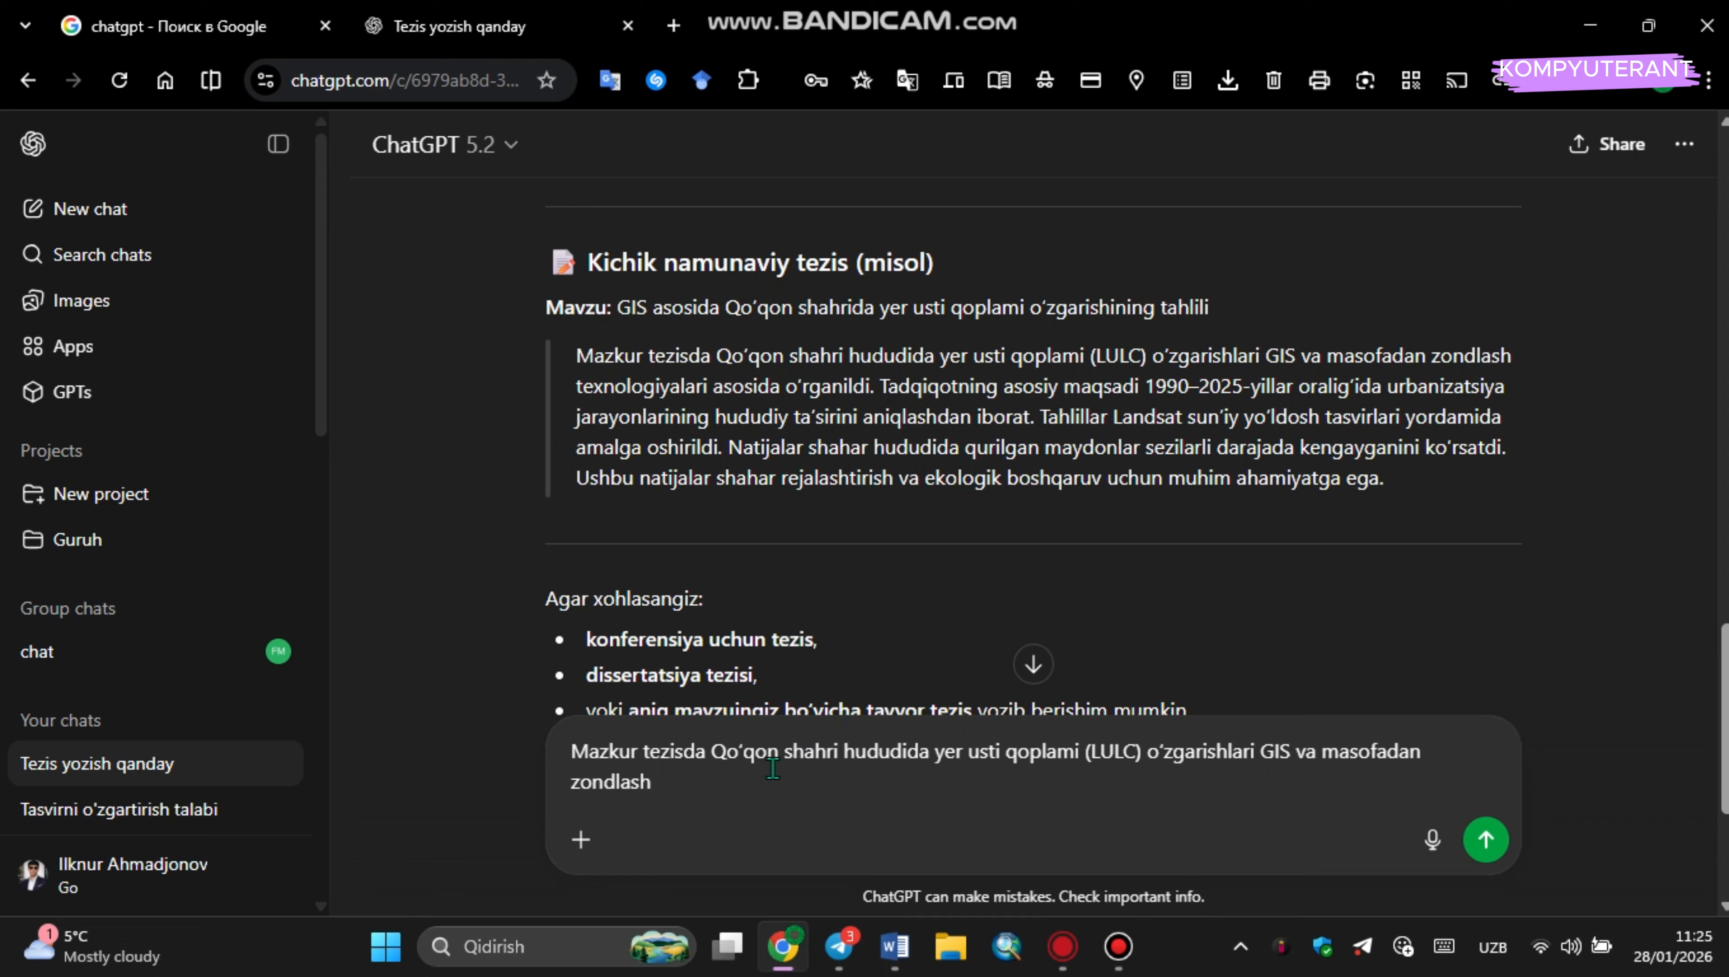
type("\"")
left_click(573, 751)
type("\"")
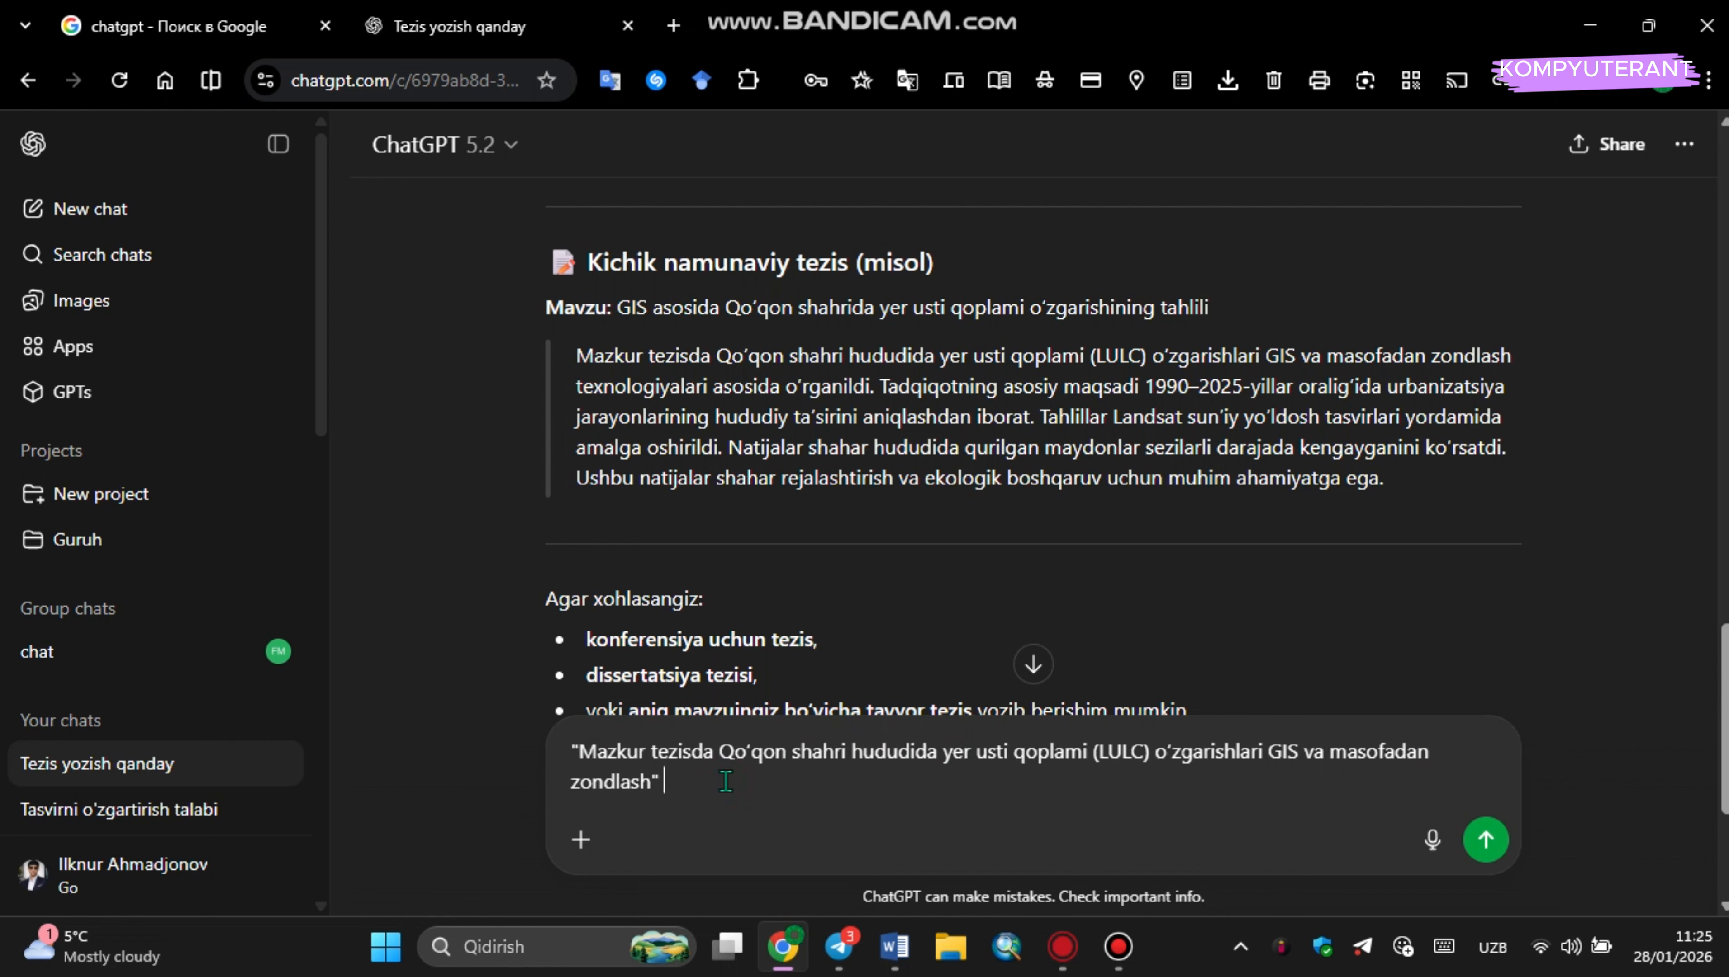
Continue the prompt after the quoted topic with "ushbu mavzu asosida tezis yozib ber.".
type("hbu maz")
type("vzu asosid")
type("a t")
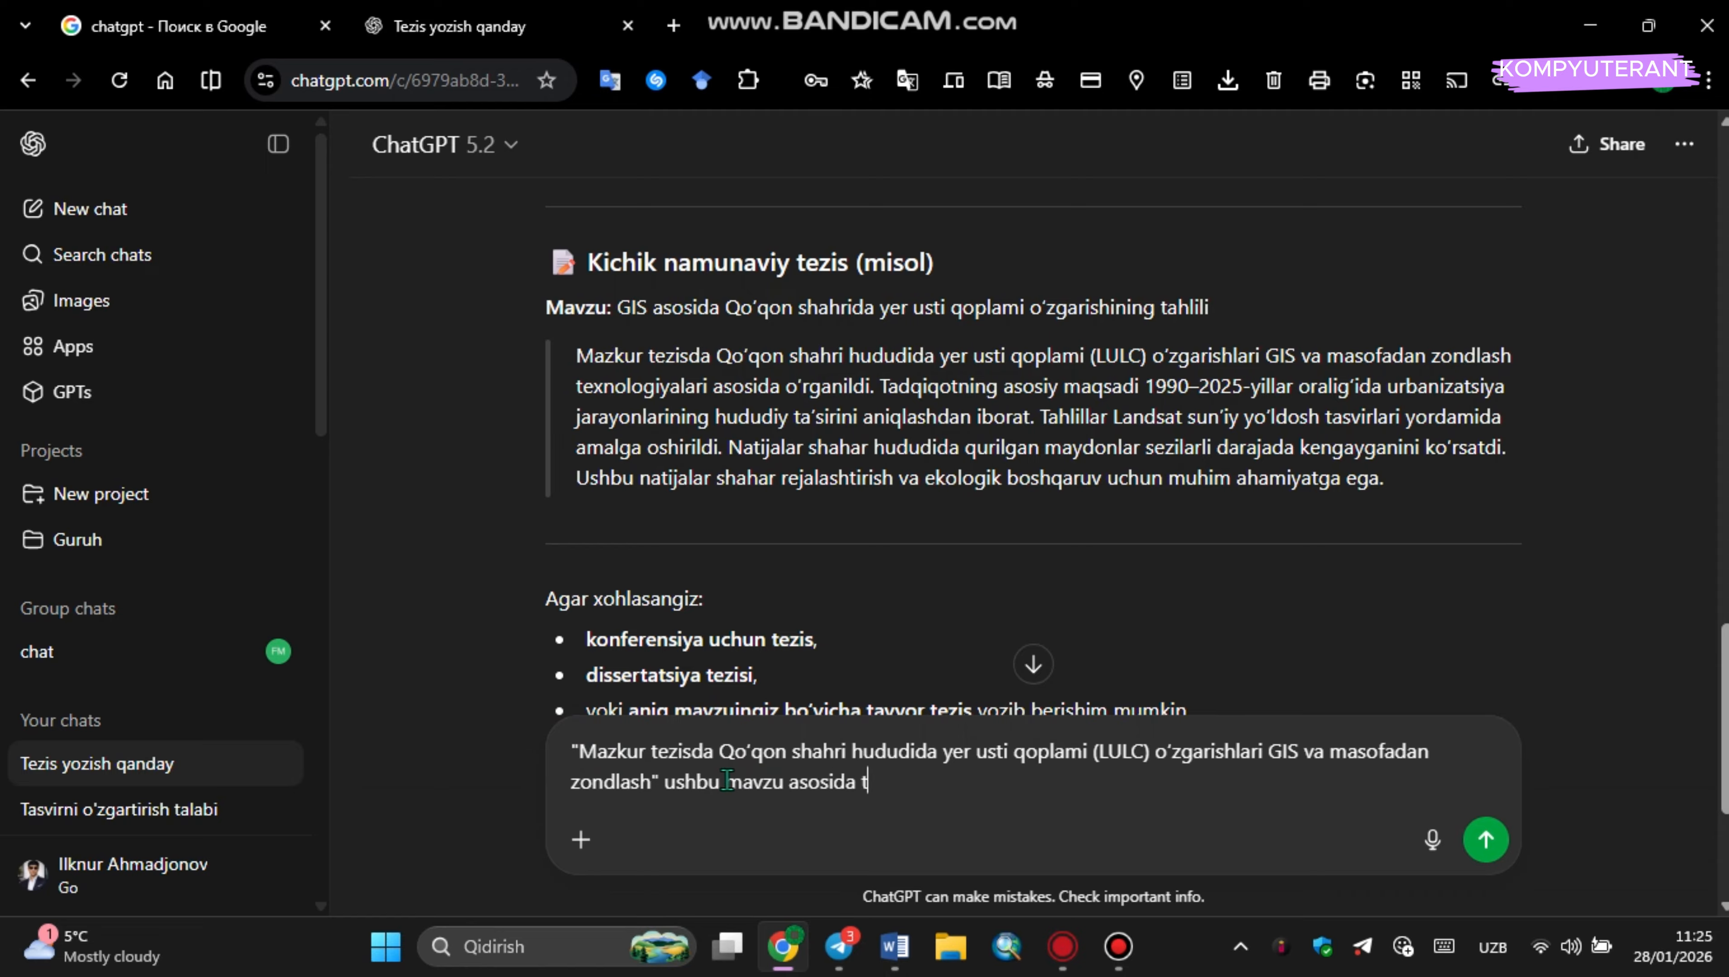
type("ezis yozib ber.")
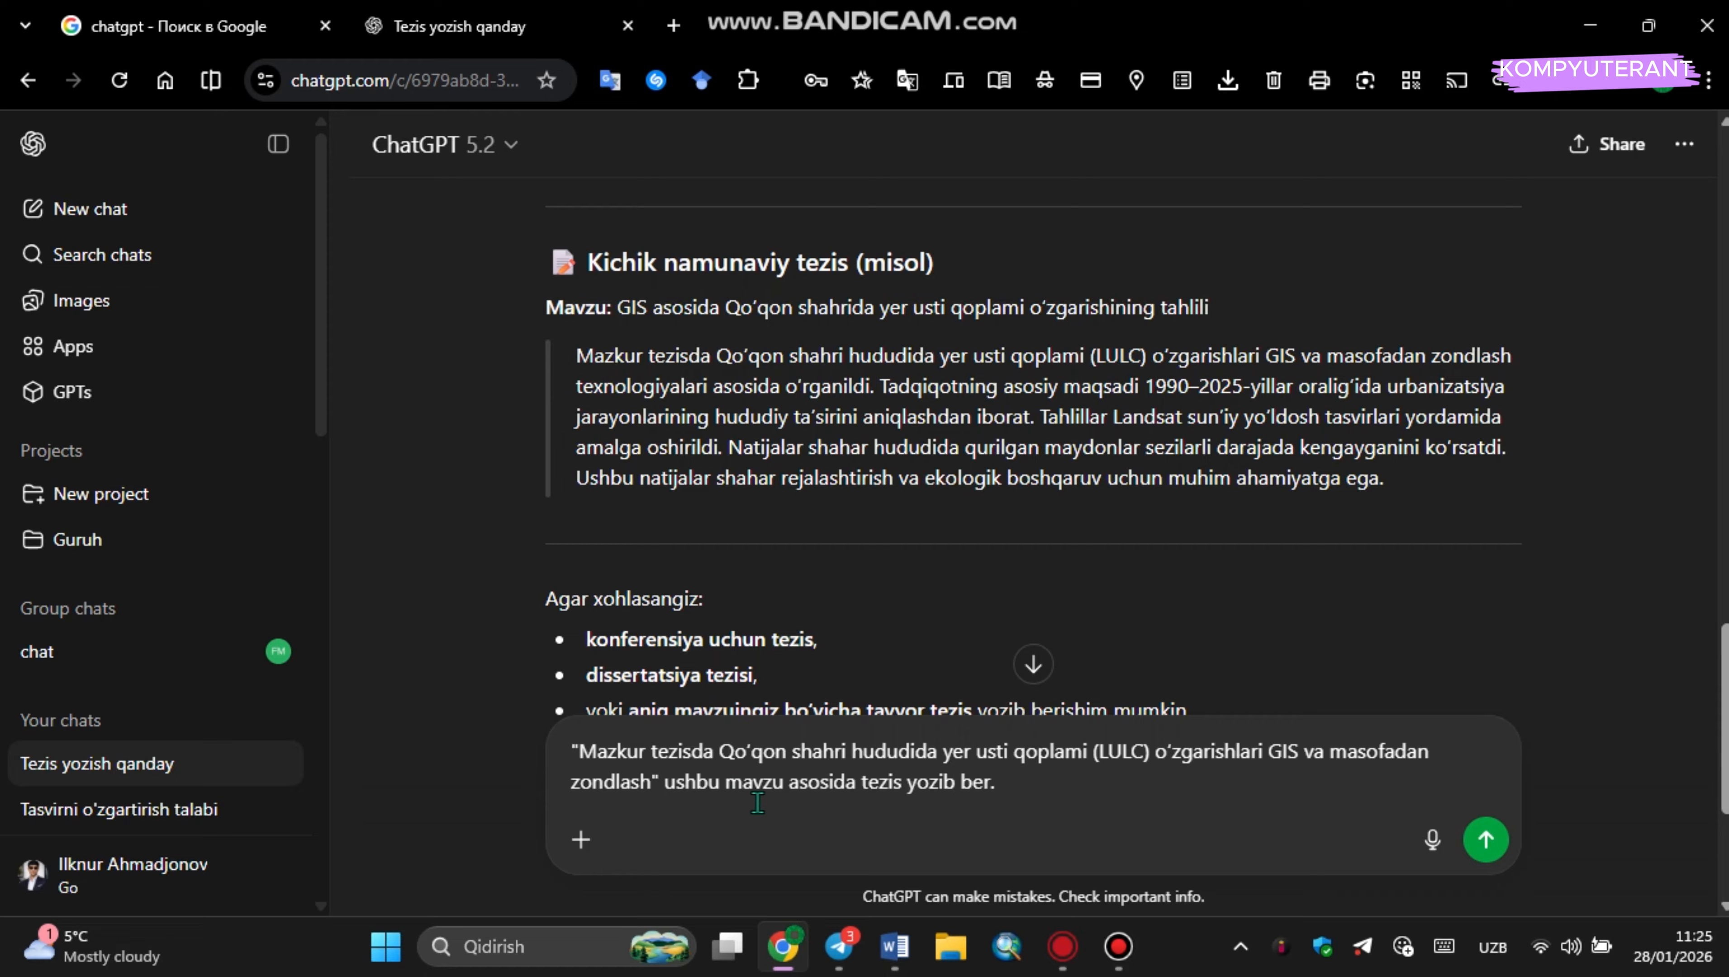
Switch to Telegram and copy the text of the channel post "2-QADAM. SAVOLLAR ORQALI YOZDIRISH (PROFESSIONAL USUL)".
left_click(839, 947)
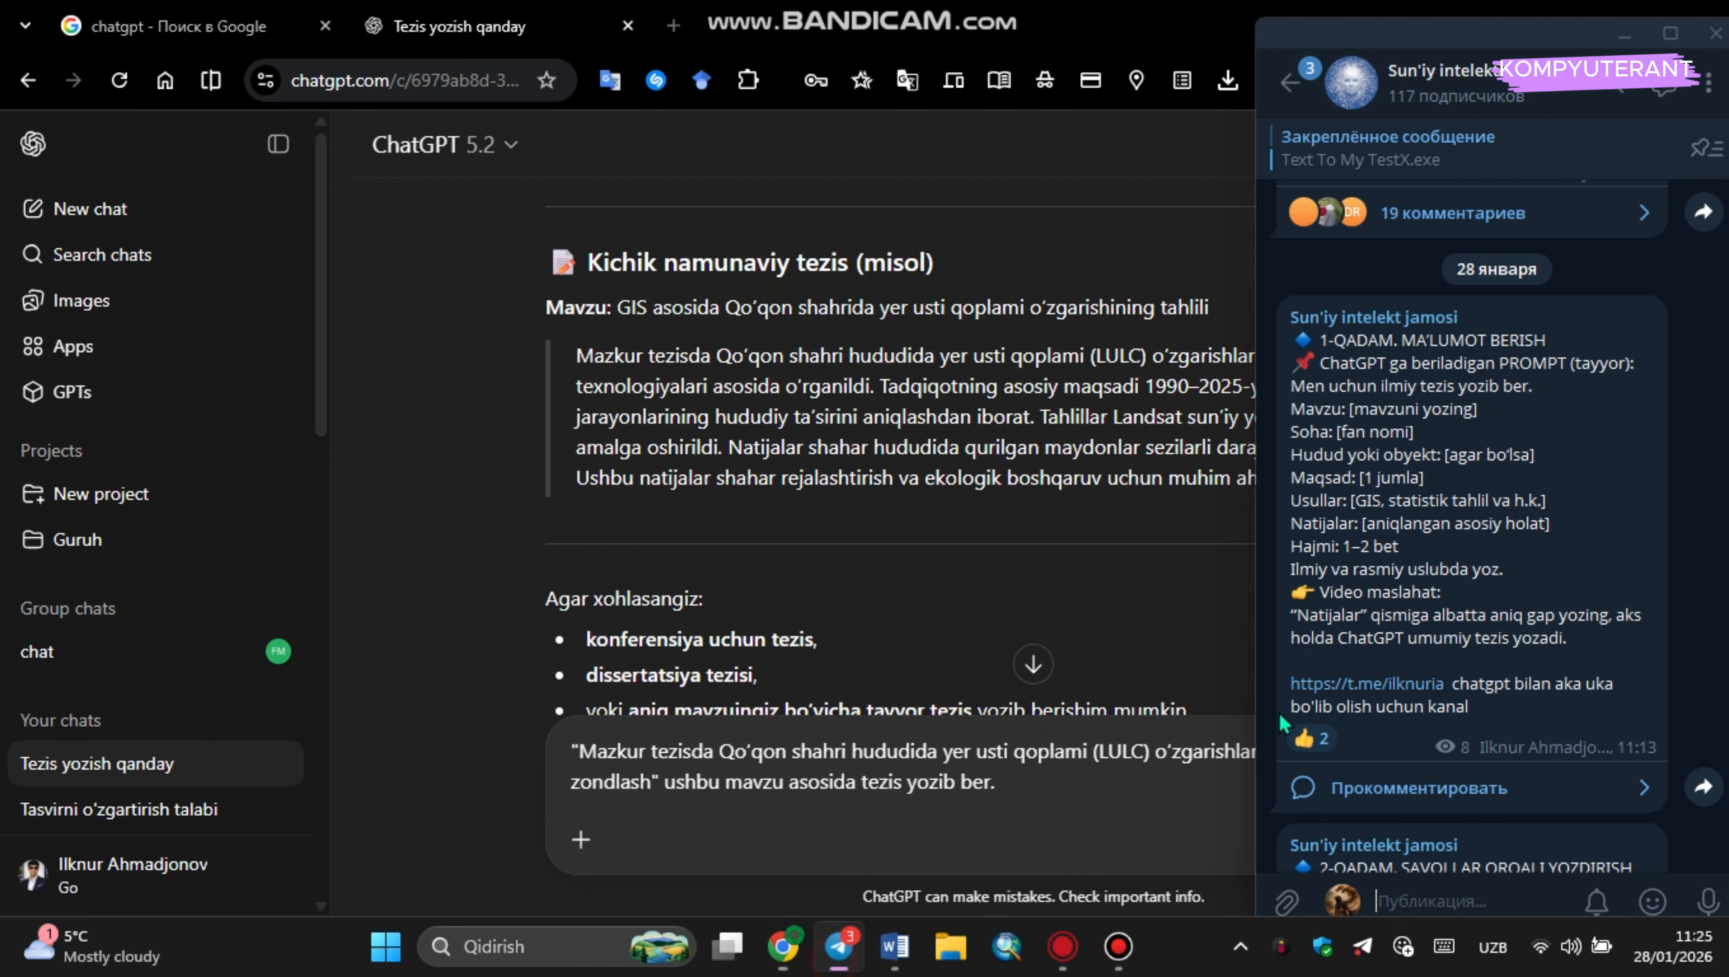
scroll(1466, 472, "down", 5)
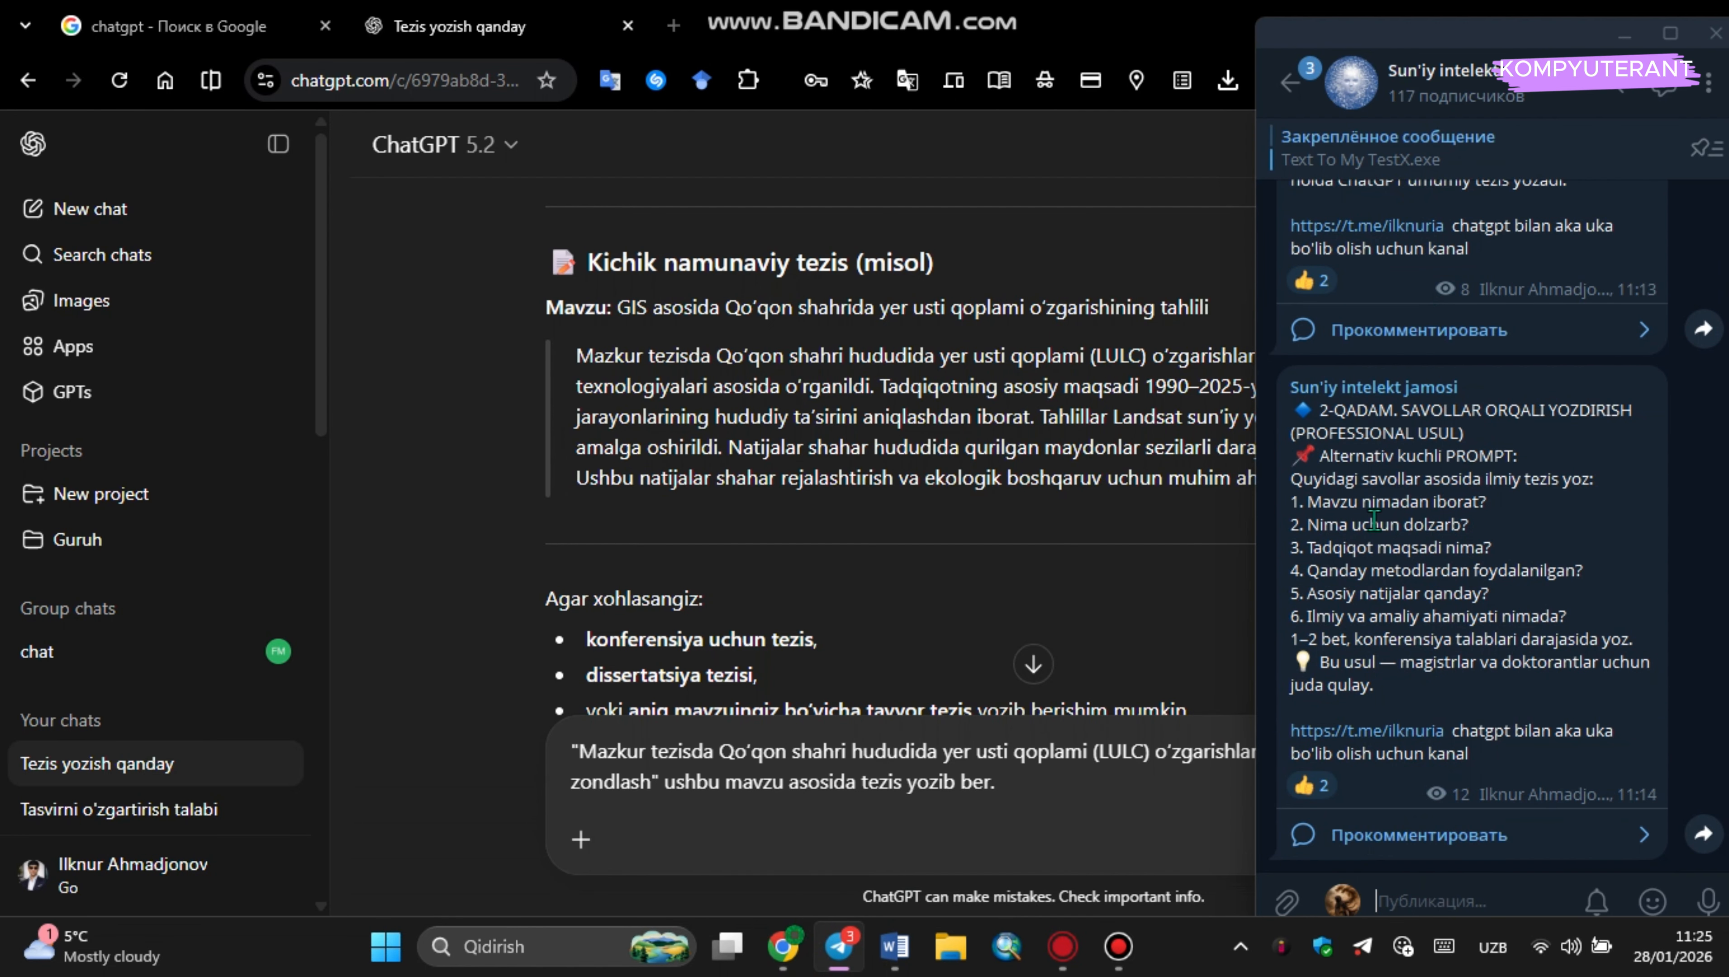
right_click(1435, 505)
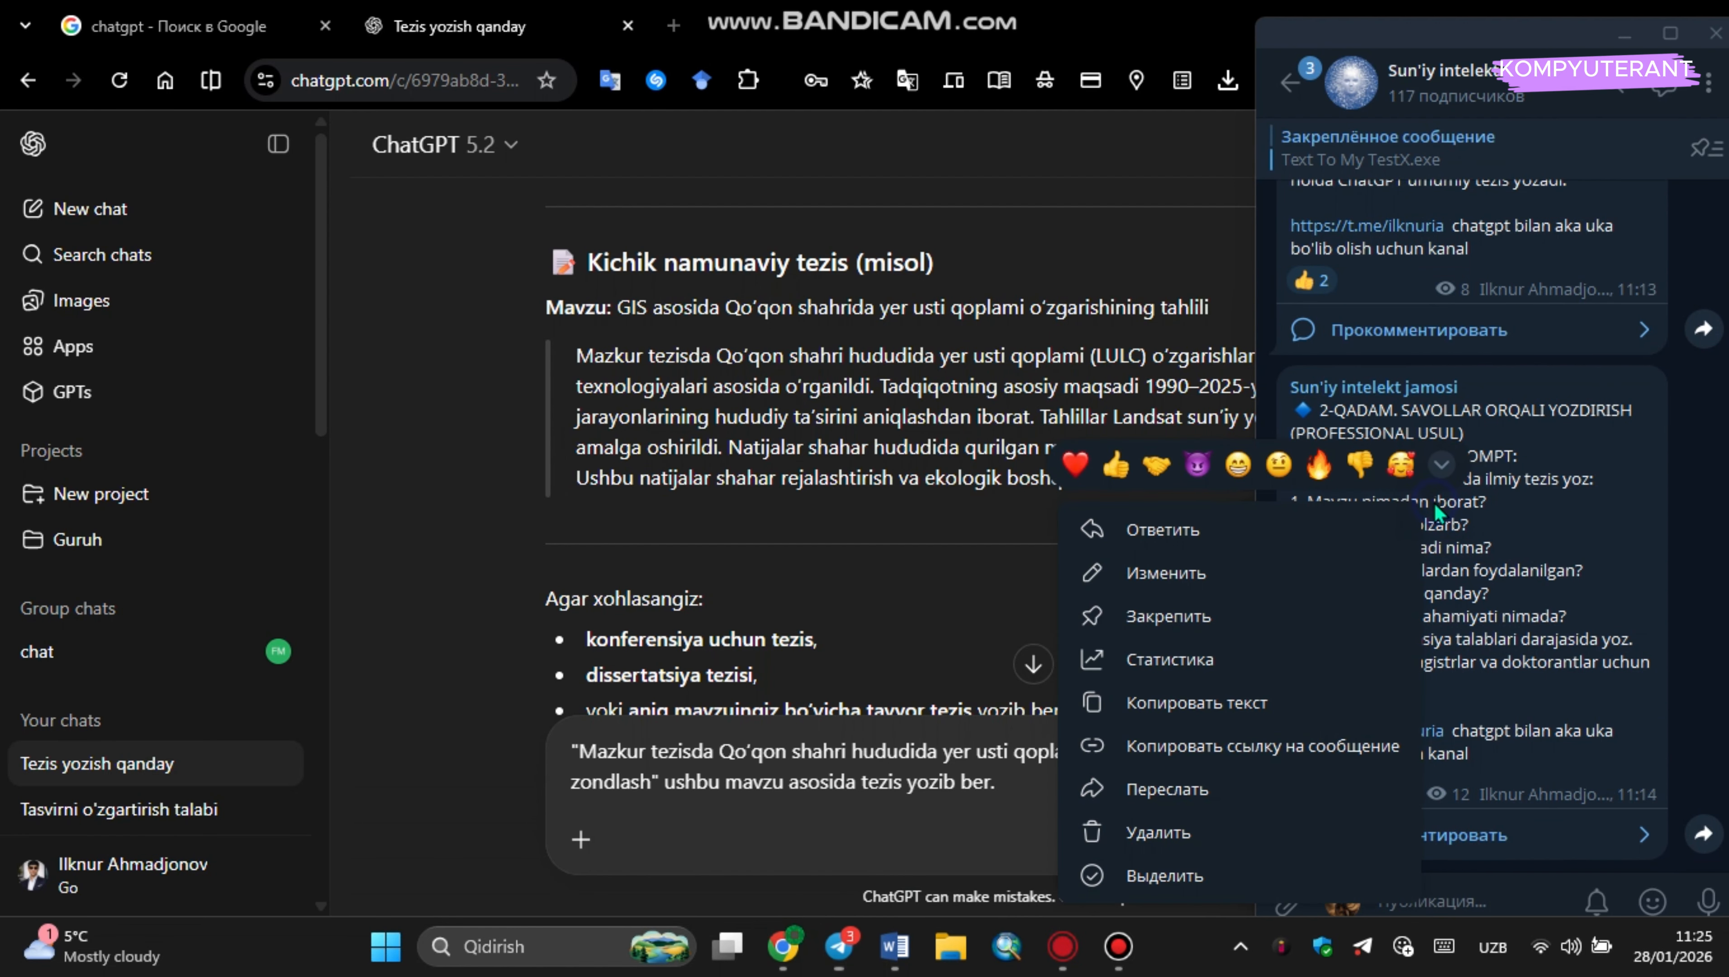
left_click(1194, 715)
Return to ChatGPT in Chrome and paste the copied post below the topic request, separated by a blank line.
scroll(973, 655, "down", 5)
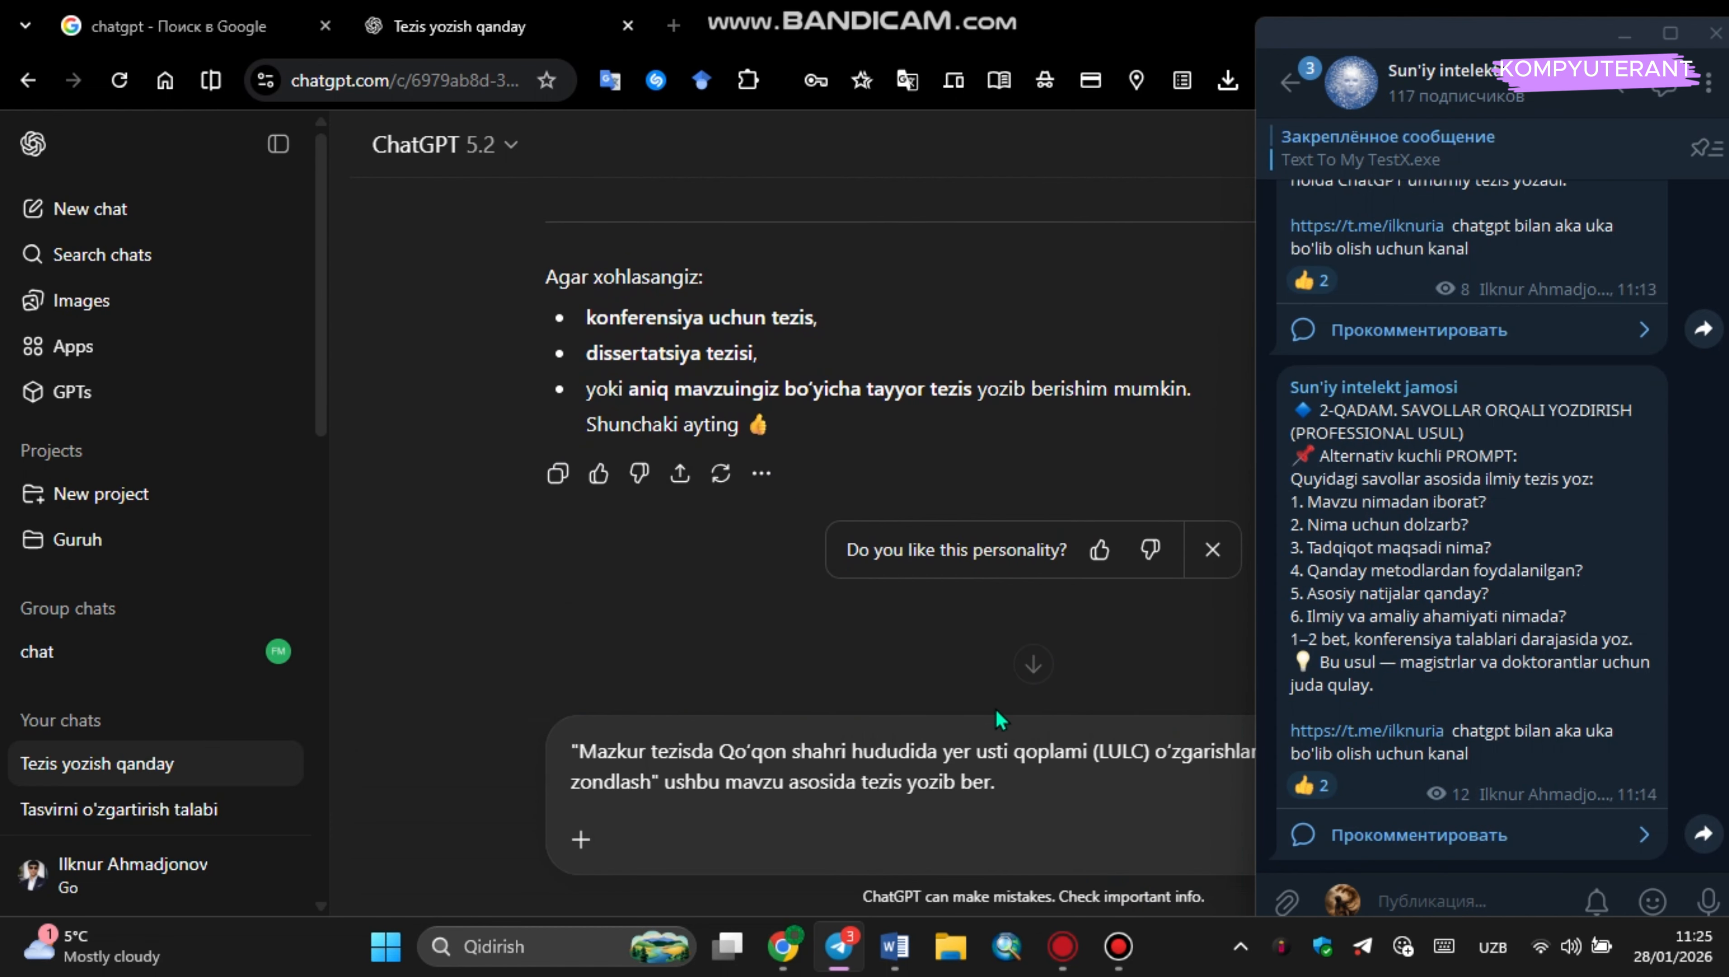
left_click(1046, 792)
key("shift+Return")
key("shift+Return")
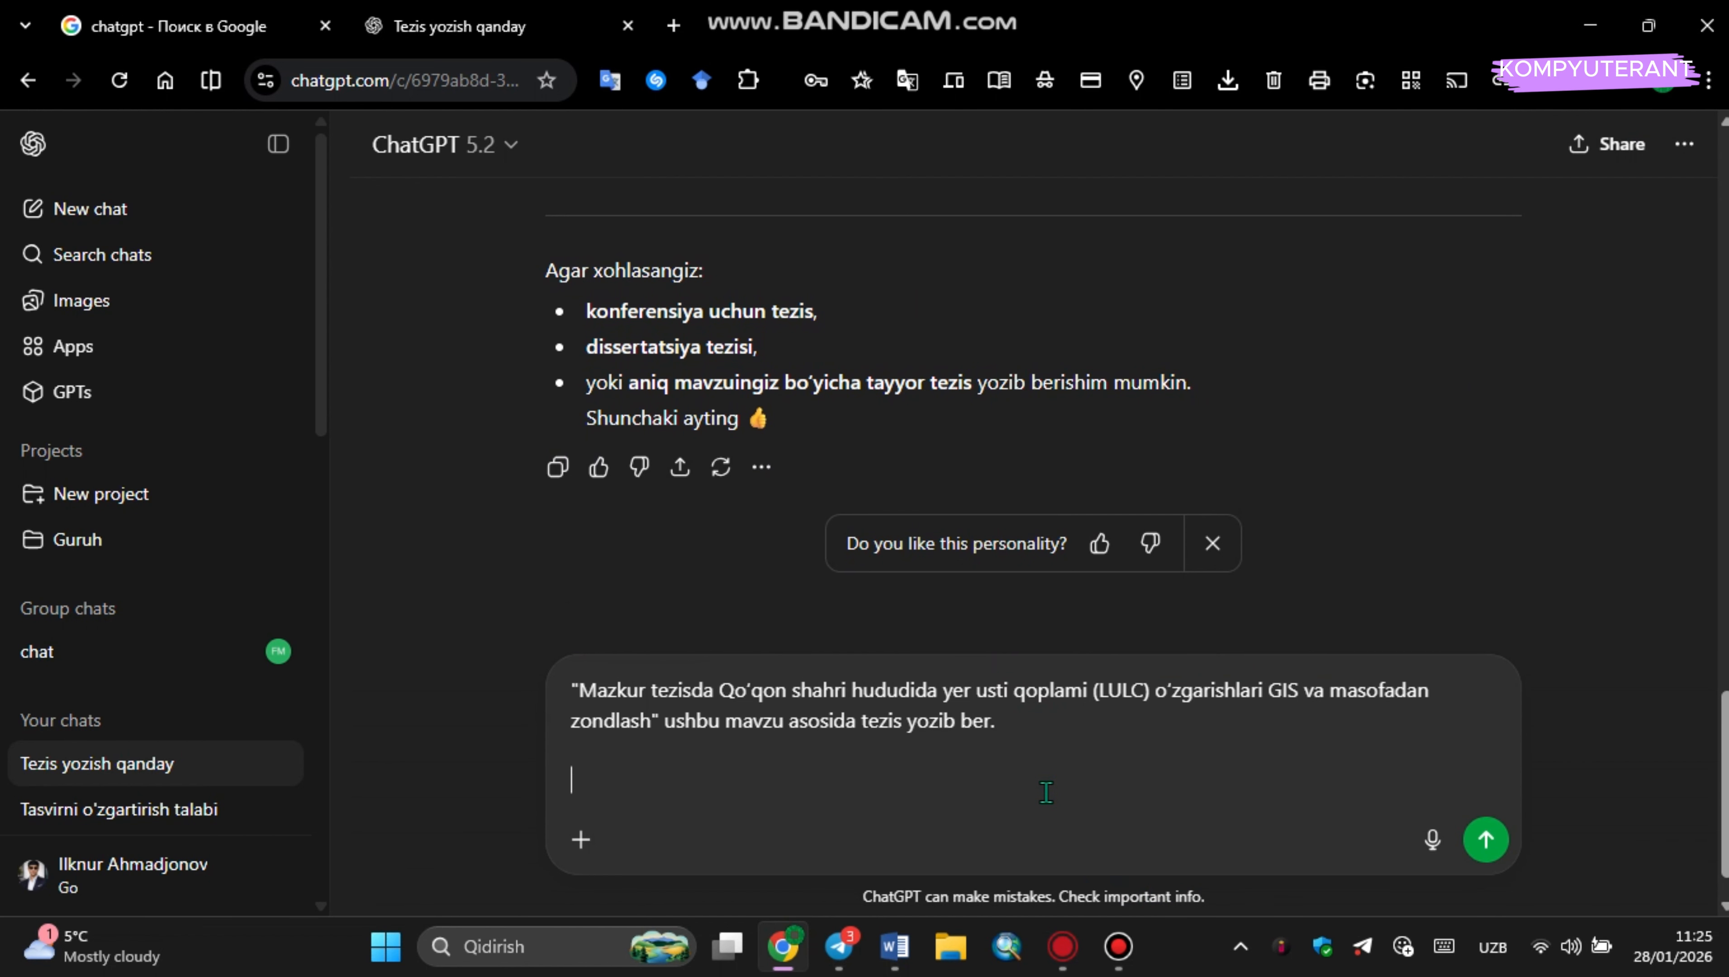
key("ctrl+v")
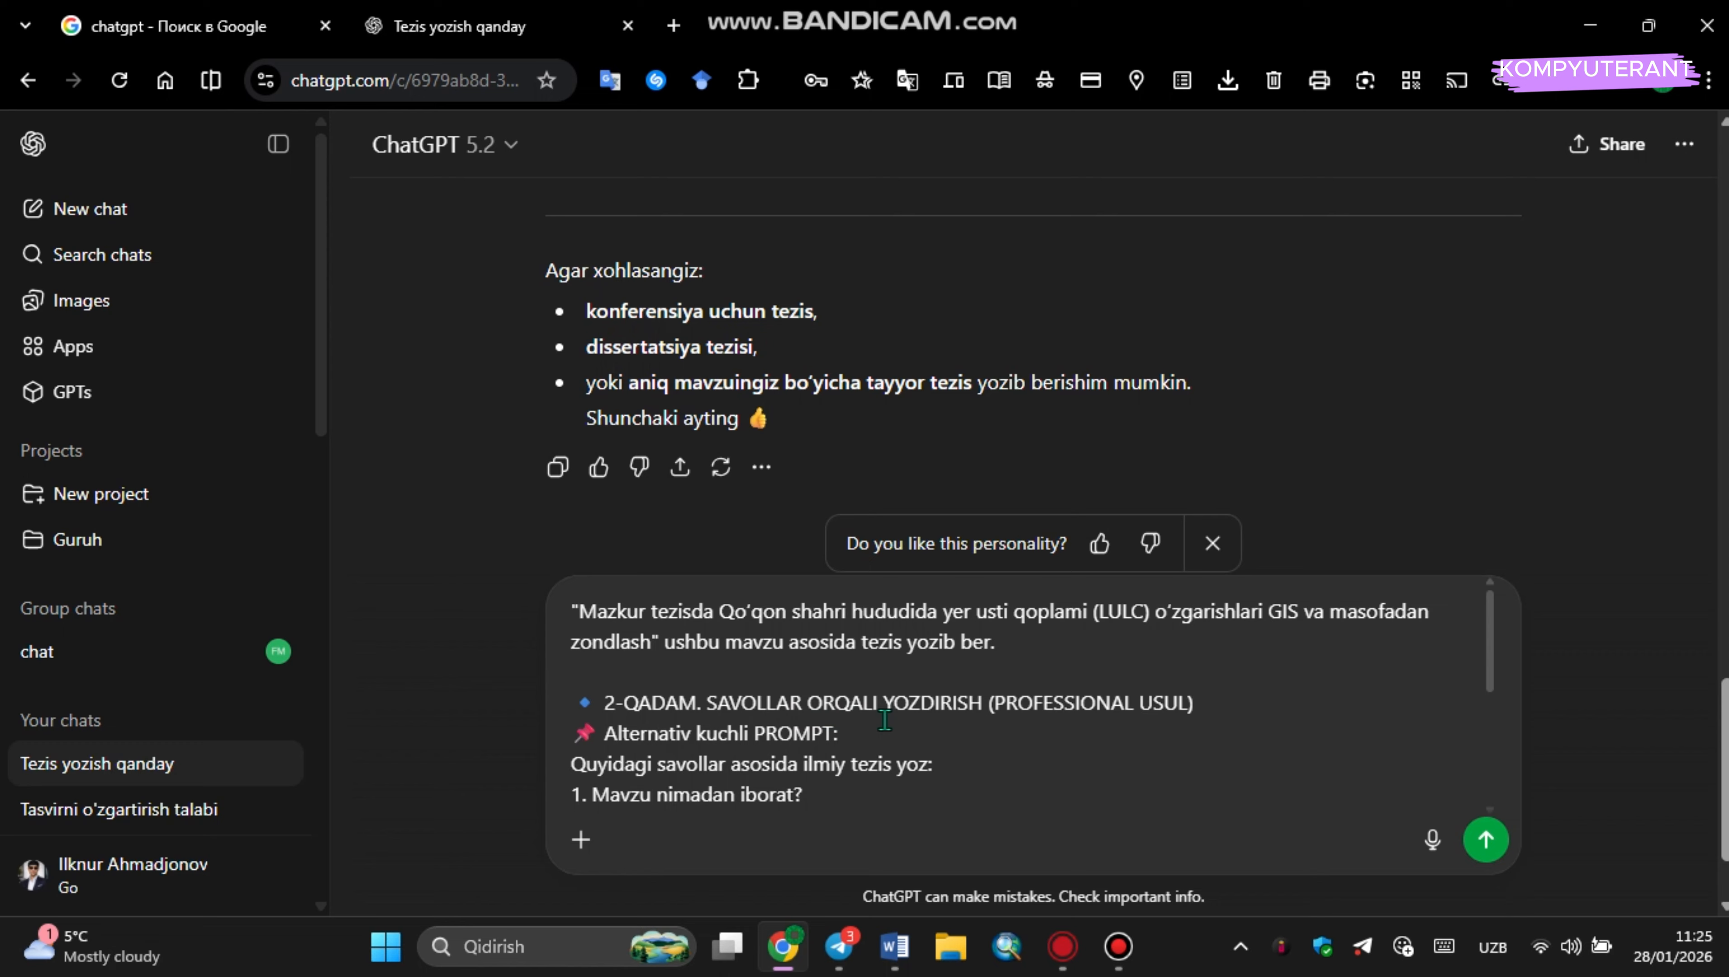
Delete the final line with the Telegram channel link and promotional text from the prompt.
scroll(808, 711, "down", 2)
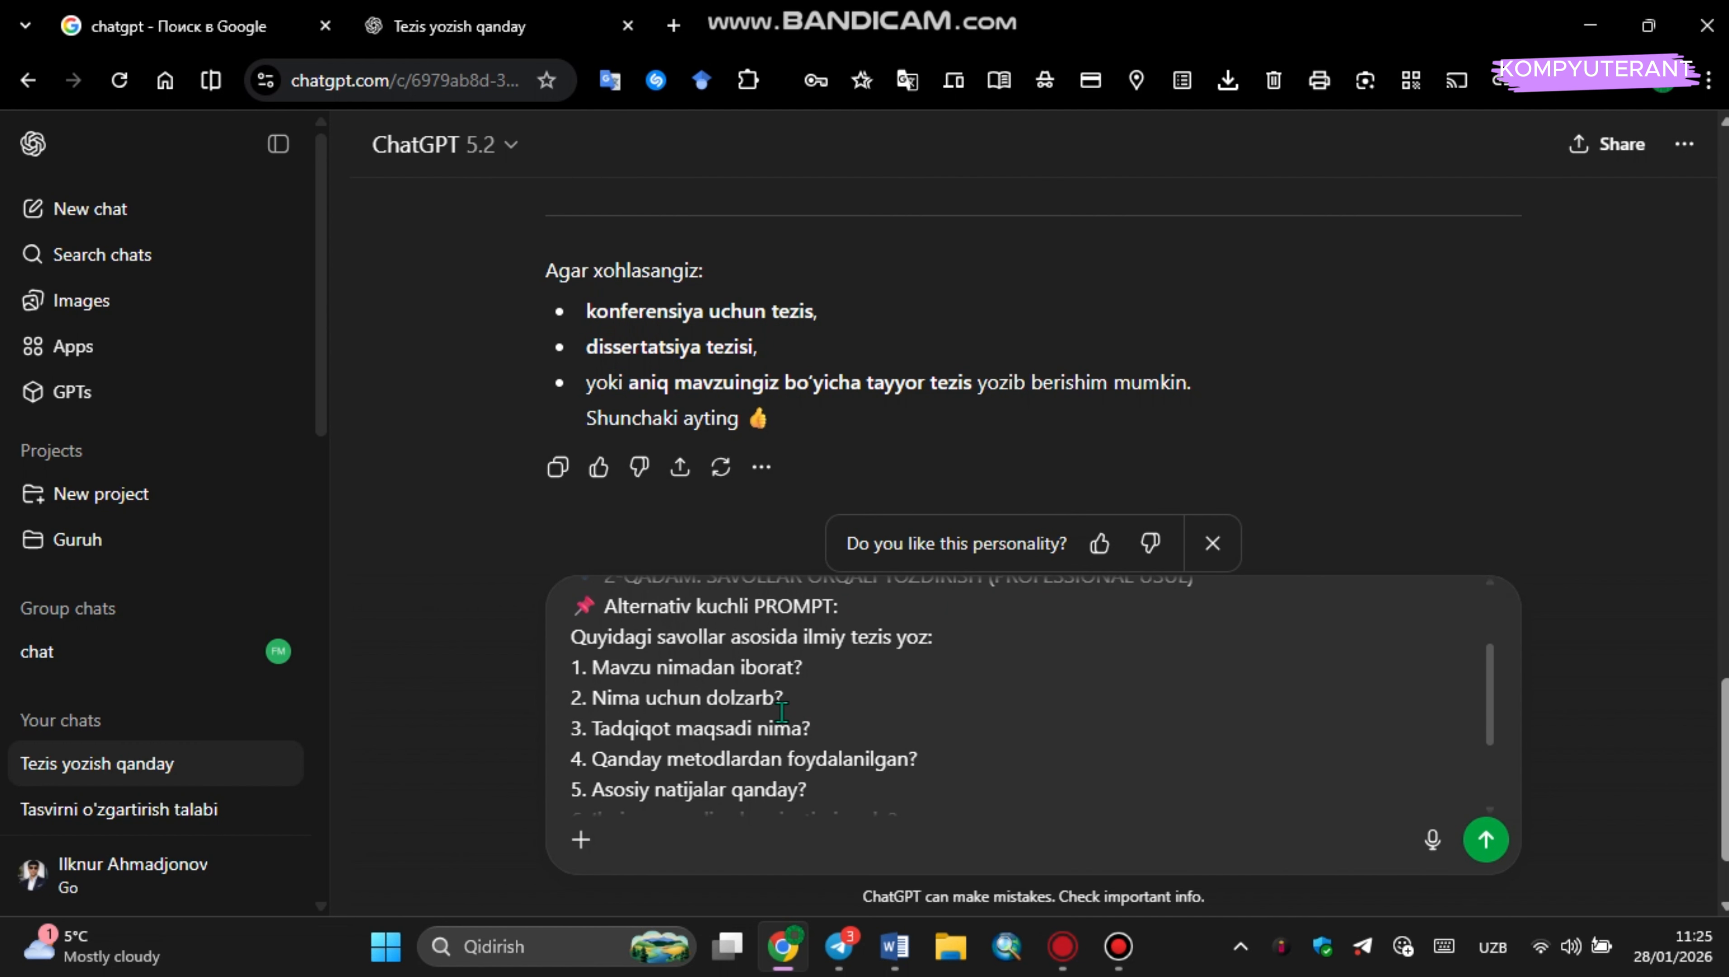
scroll(819, 739, "down", 2)
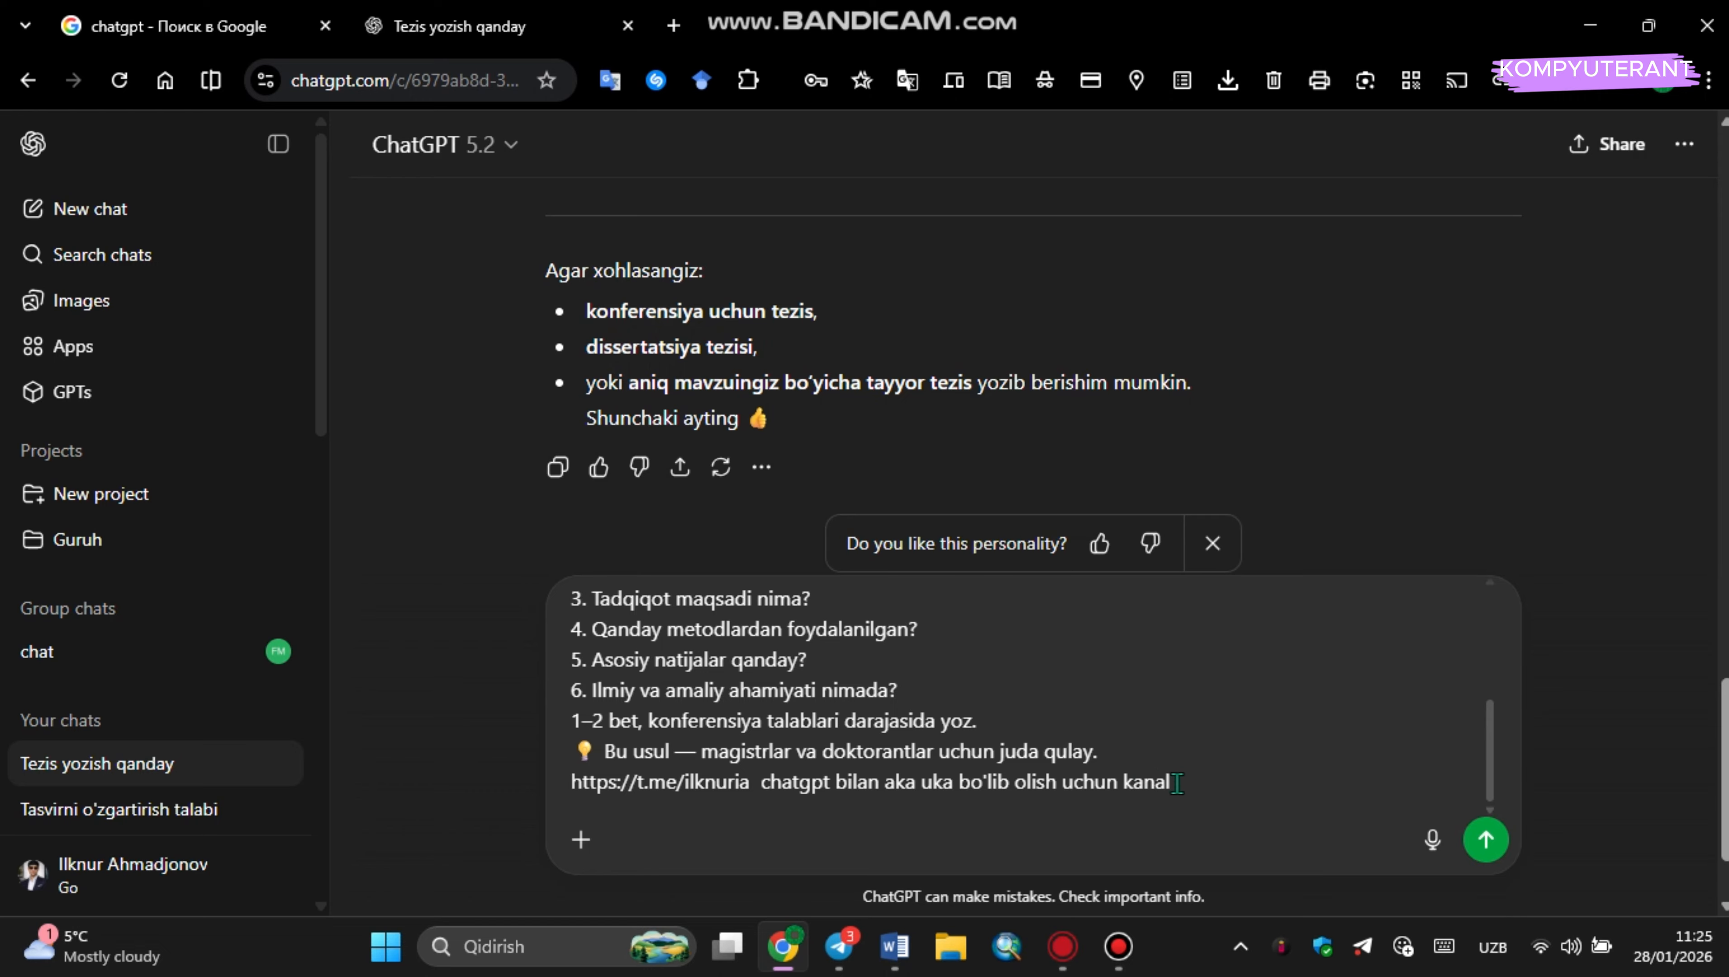
left_click_drag(1179, 782, 579, 839)
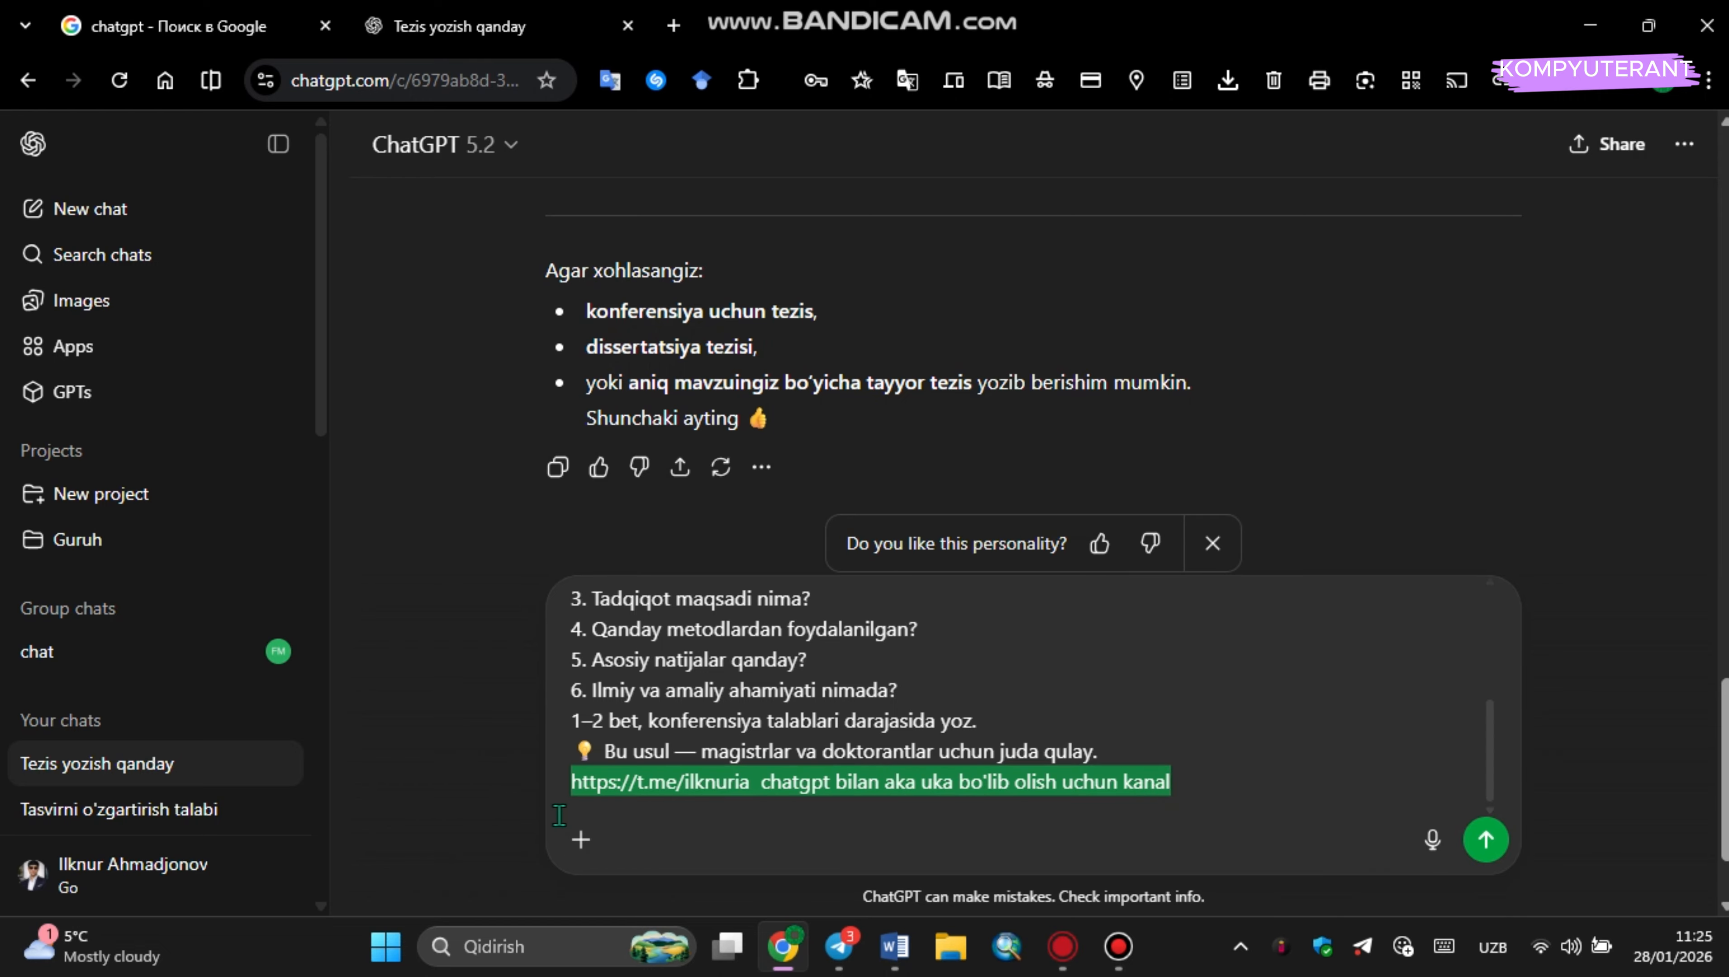
key("BackSpace")
key("BackSpace")
Remove "juda qulay" from the prompt's last line so it ends with "magistrlar va doktorantlar uchun.".
scroll(808, 794, "up", 3)
scroll(882, 752, "down", 5)
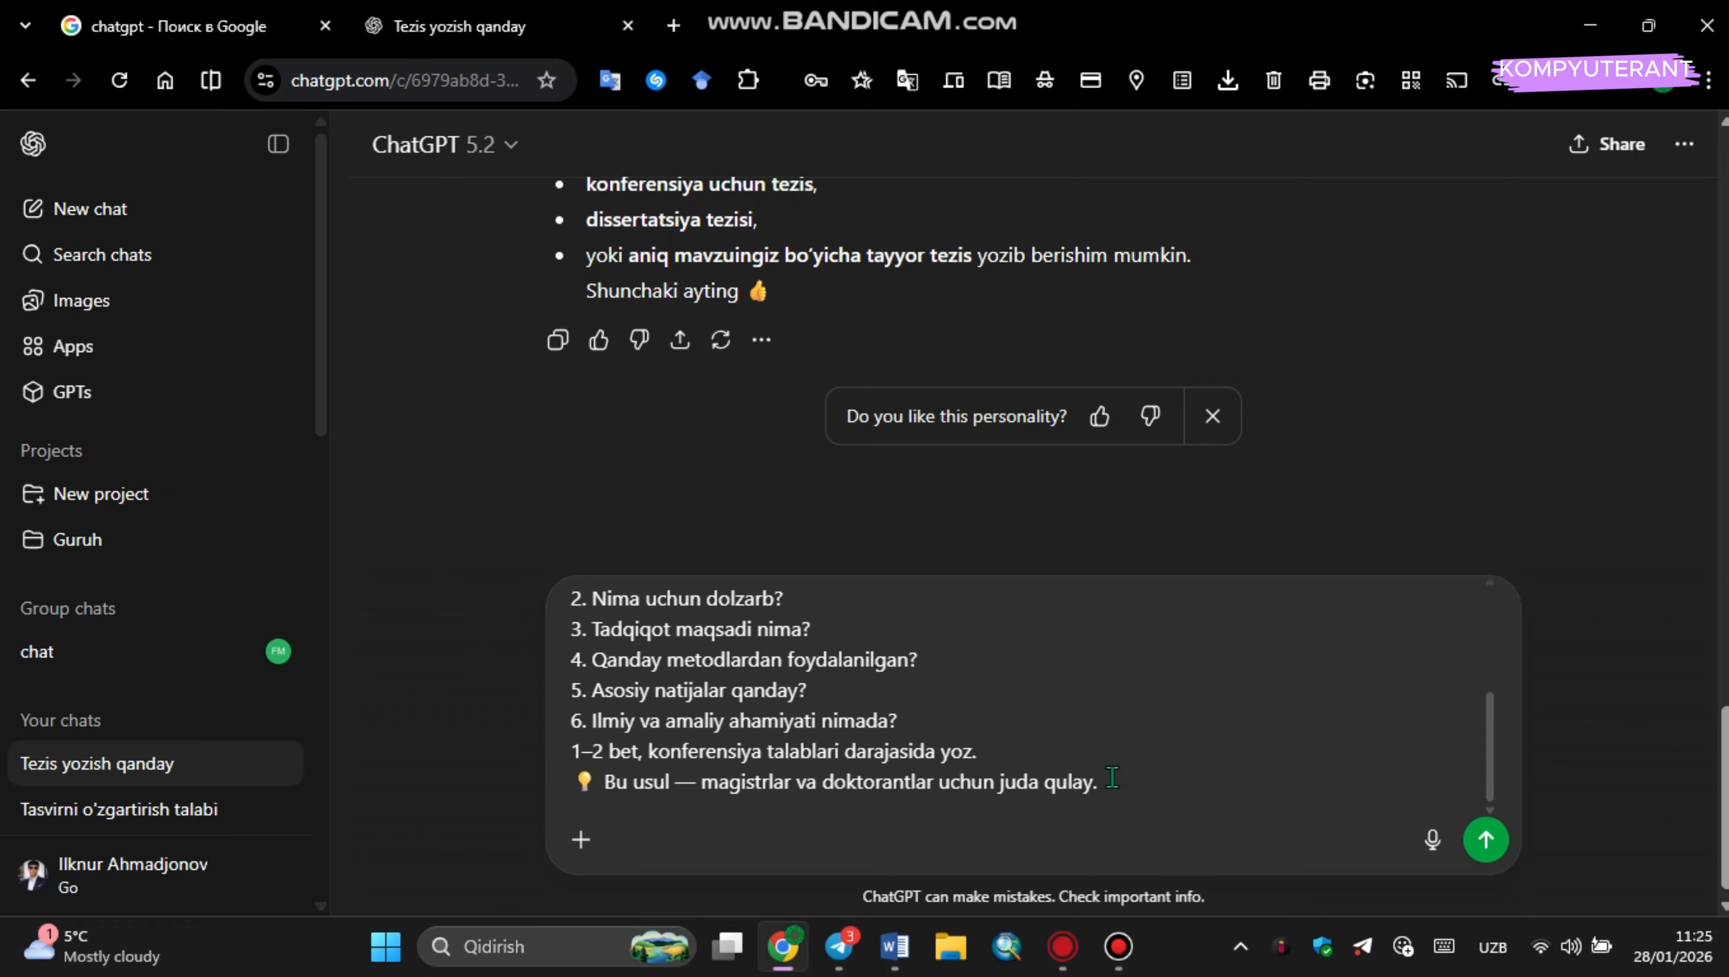
left_click(1094, 787)
key("ctrl+shift+Left")
key("ctrl+shift+Left")
key("ctrl+shift+Left")
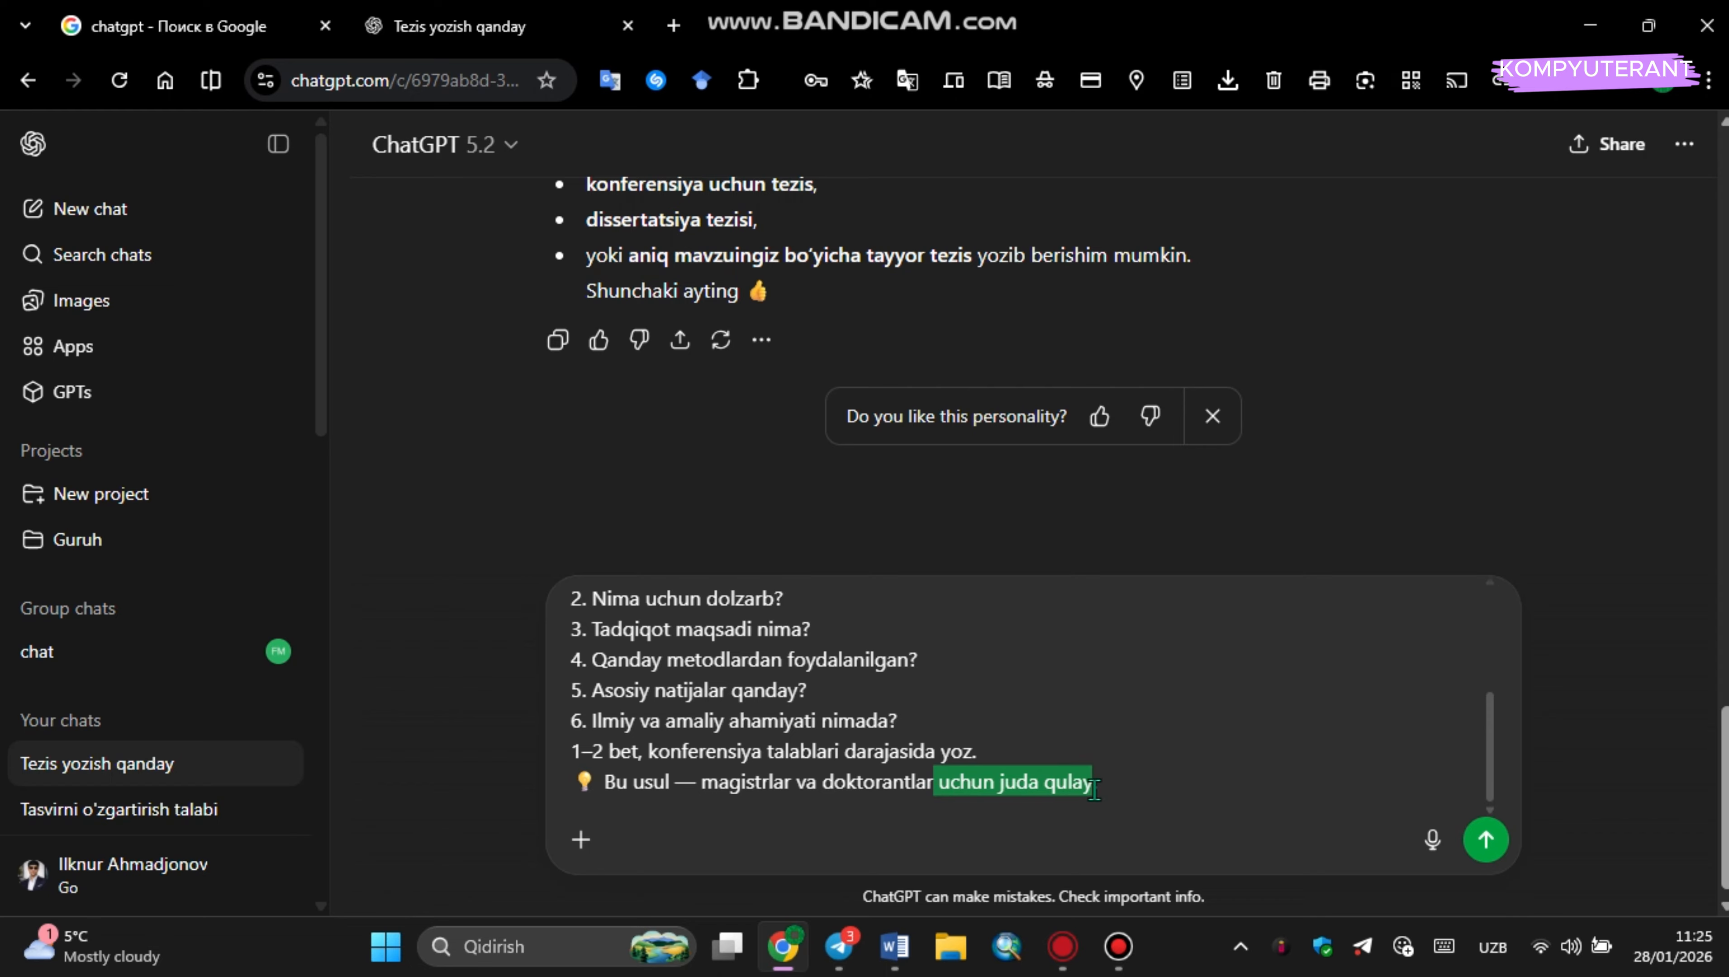
left_click_drag(1103, 786, 993, 796)
key("BackSpace")
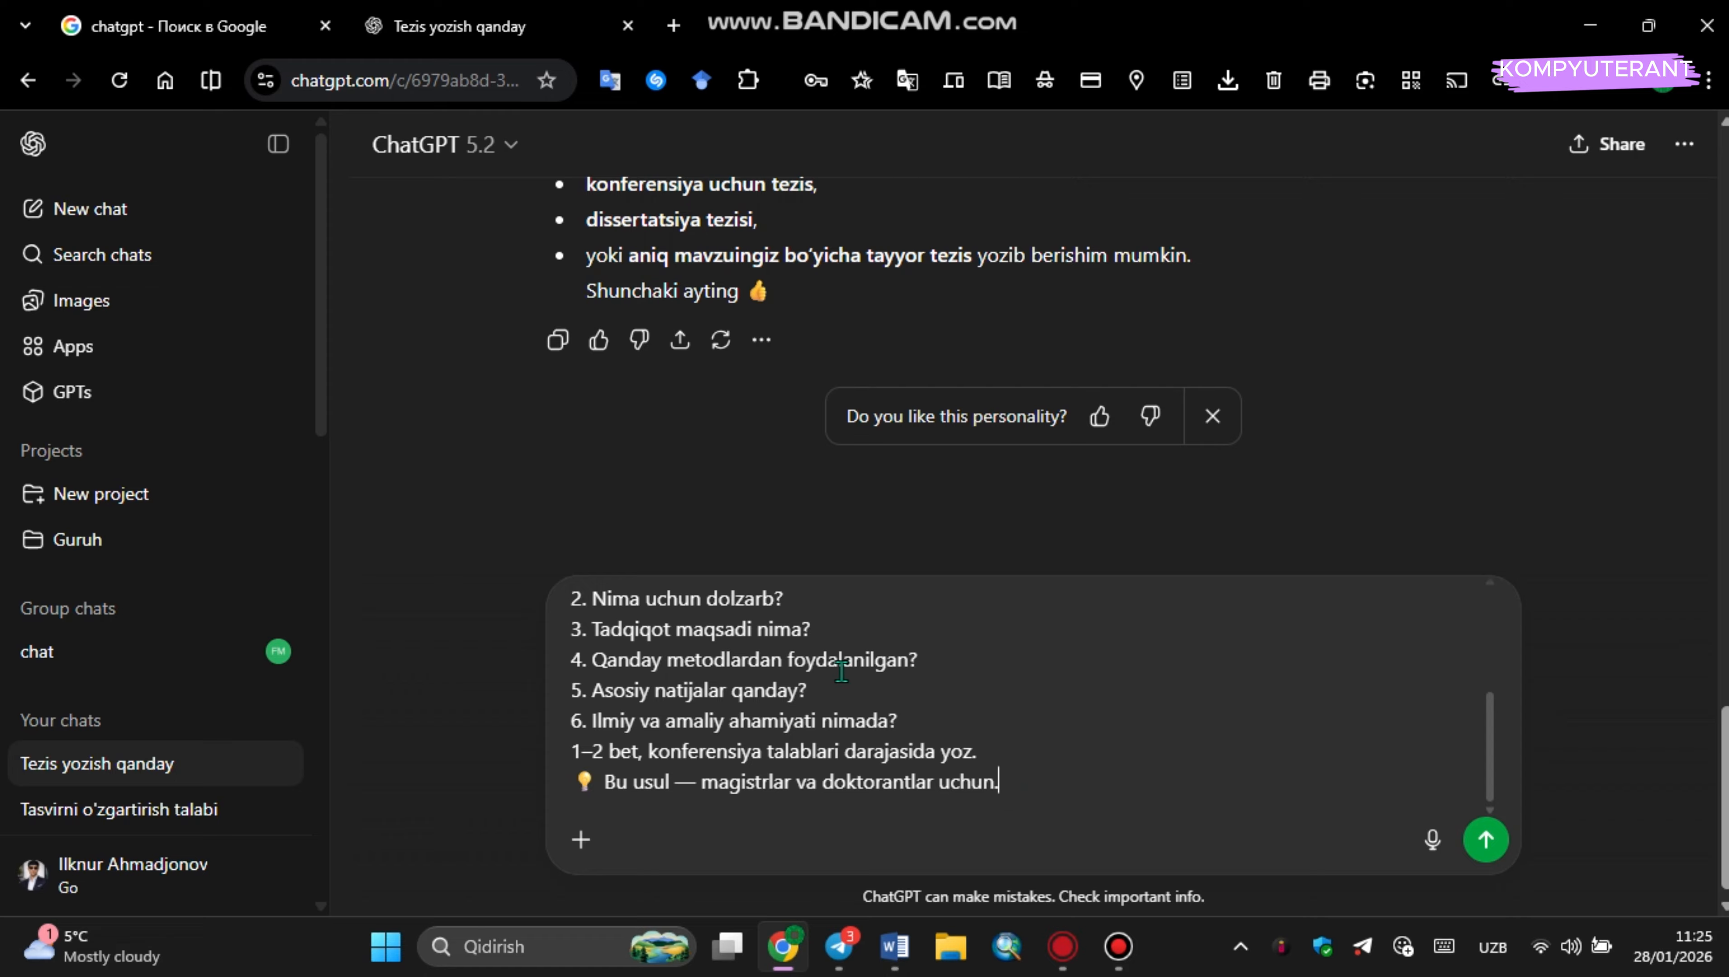
Check the topic request at the start of the prompt, send the prompt to ChatGPT, and view the end of the reply.
scroll(845, 670, "up", 4)
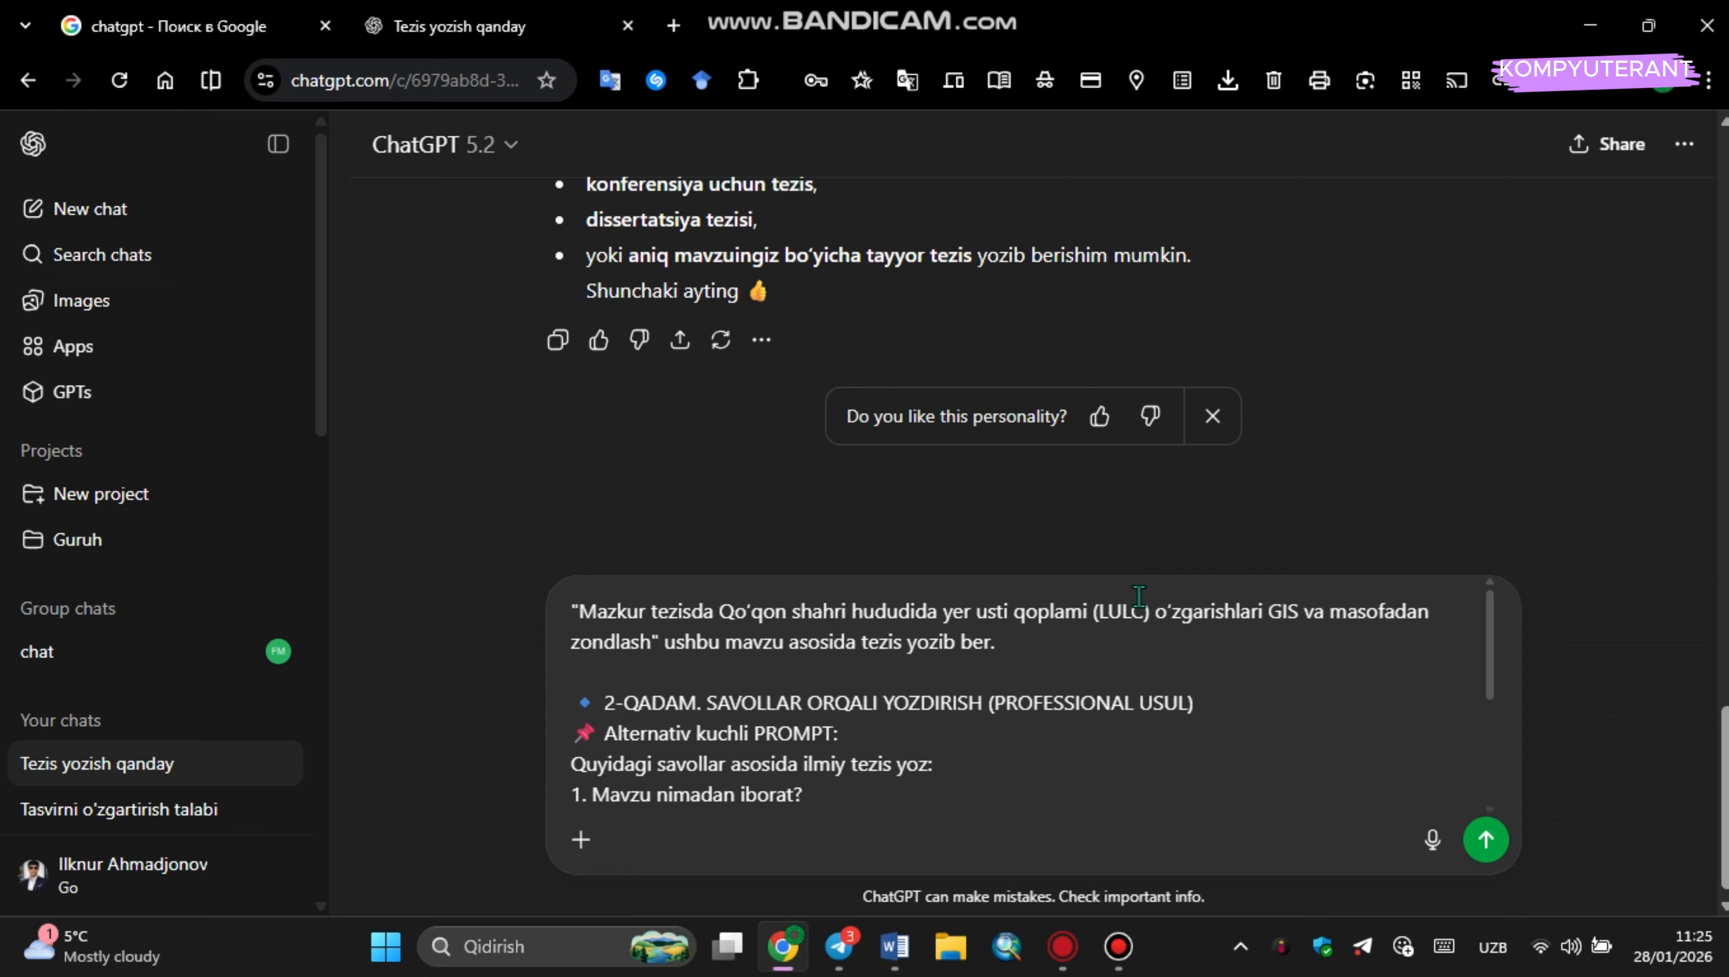
left_click_drag(1076, 645, 474, 629)
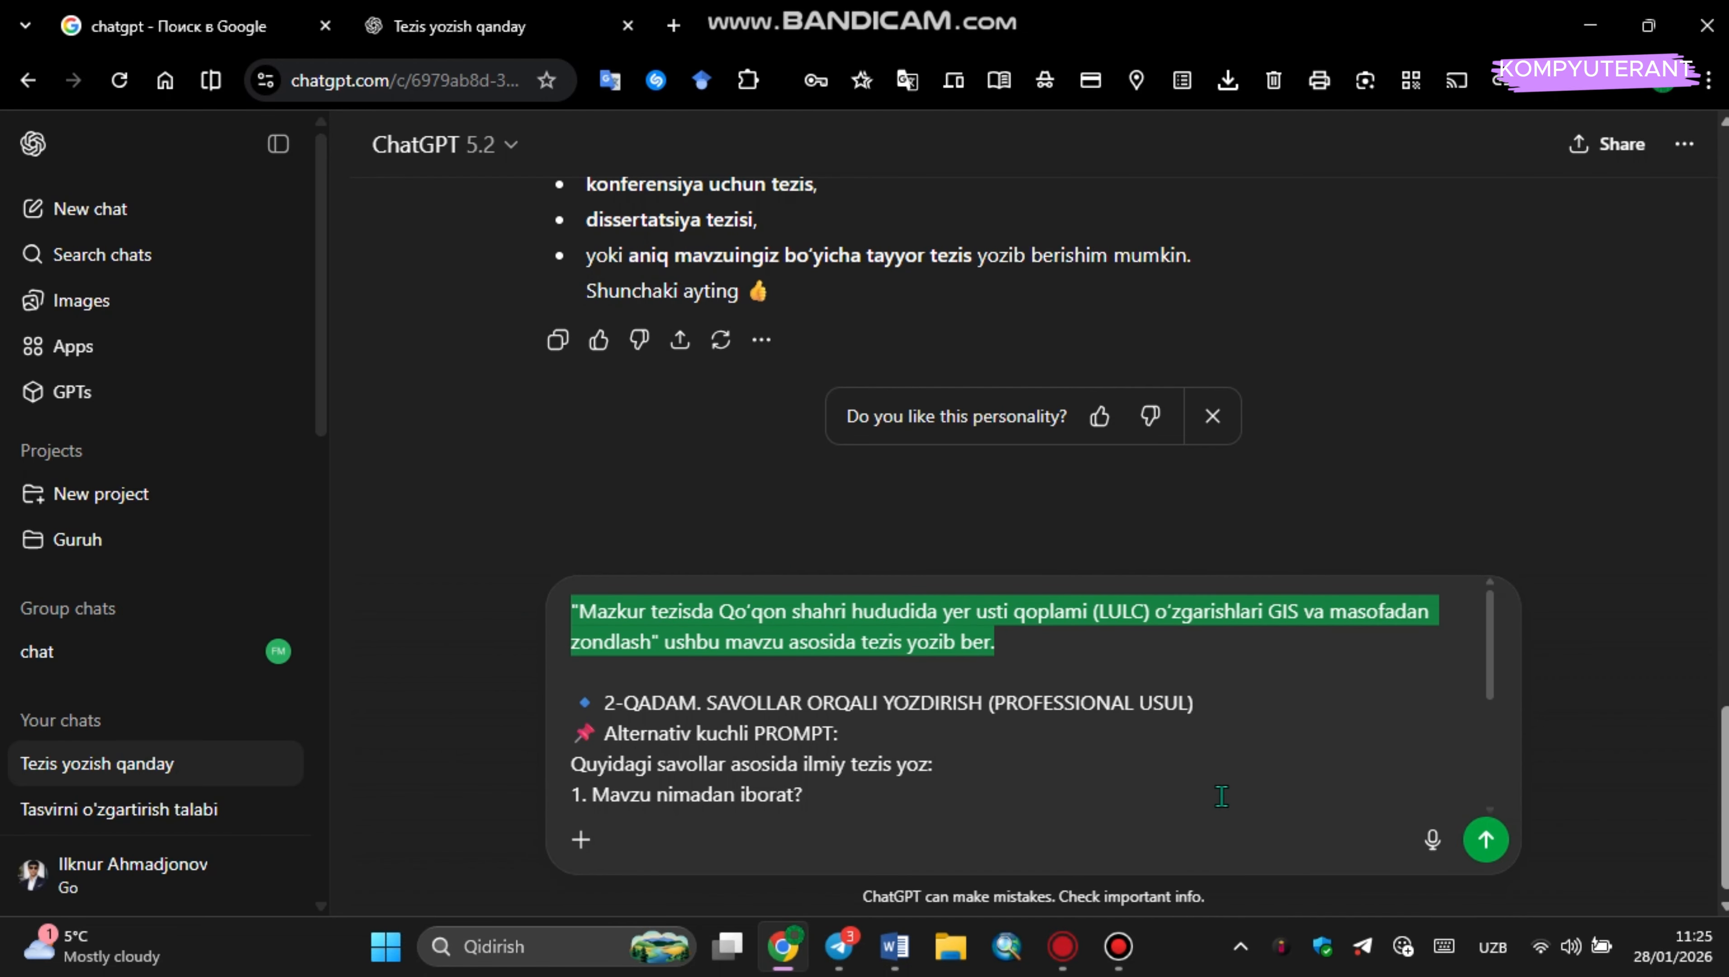
left_click(1486, 840)
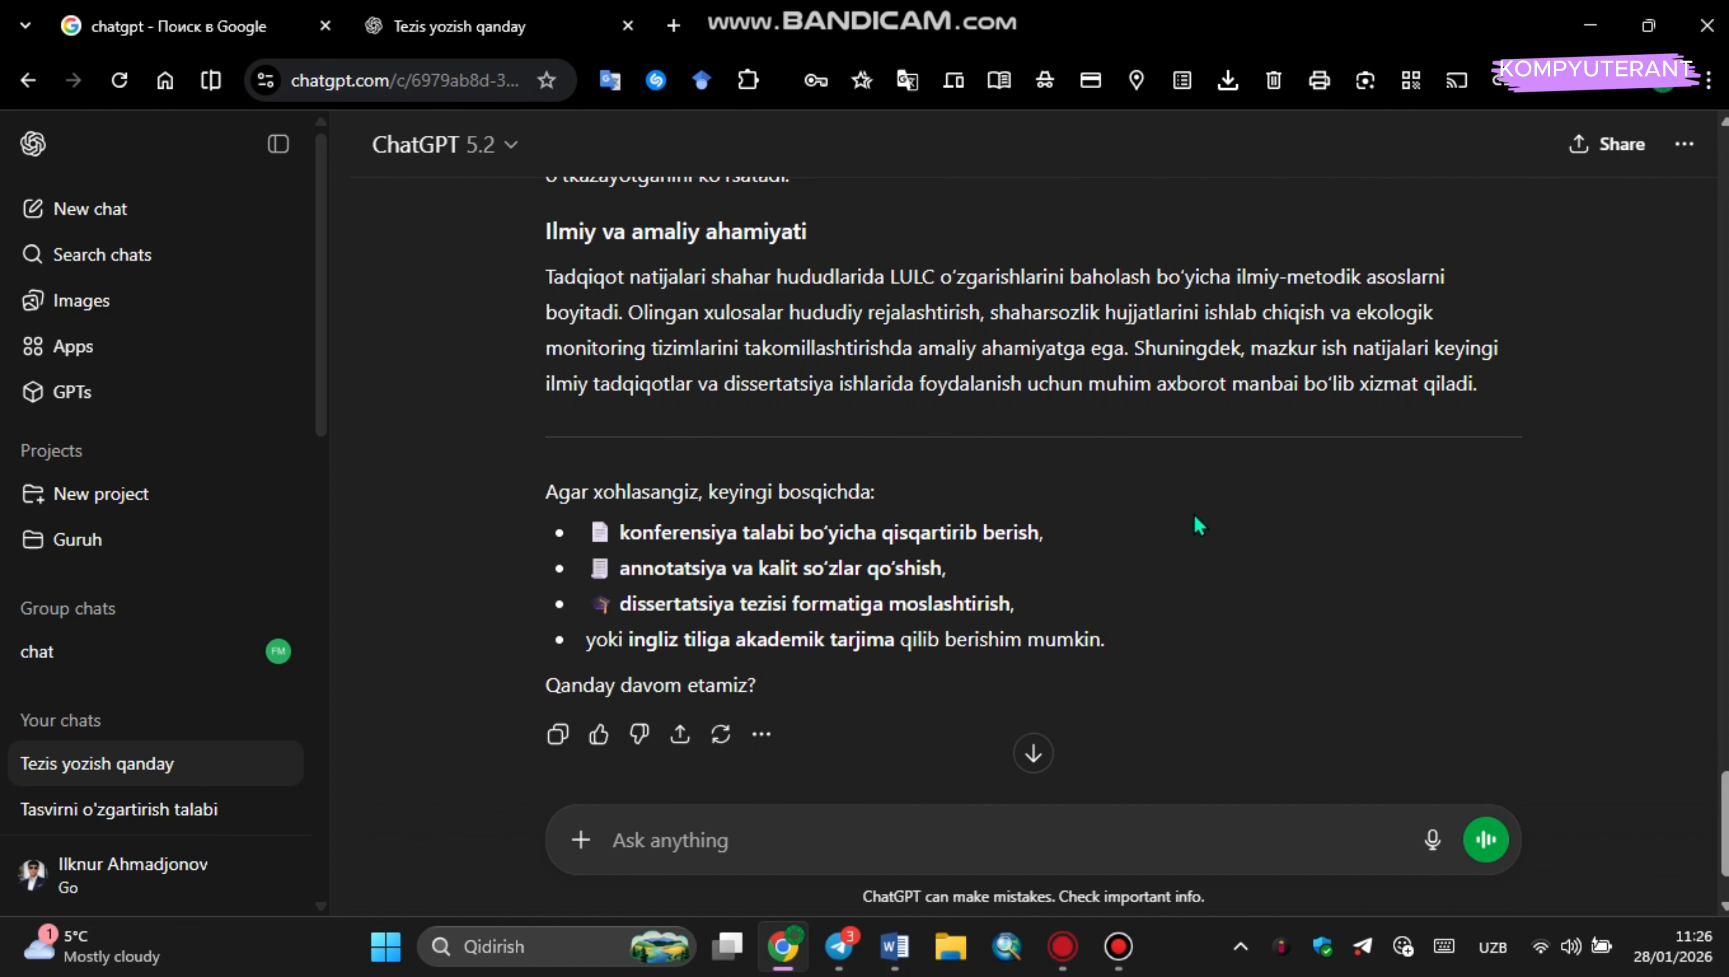
scroll(1197, 503, "down", 2)
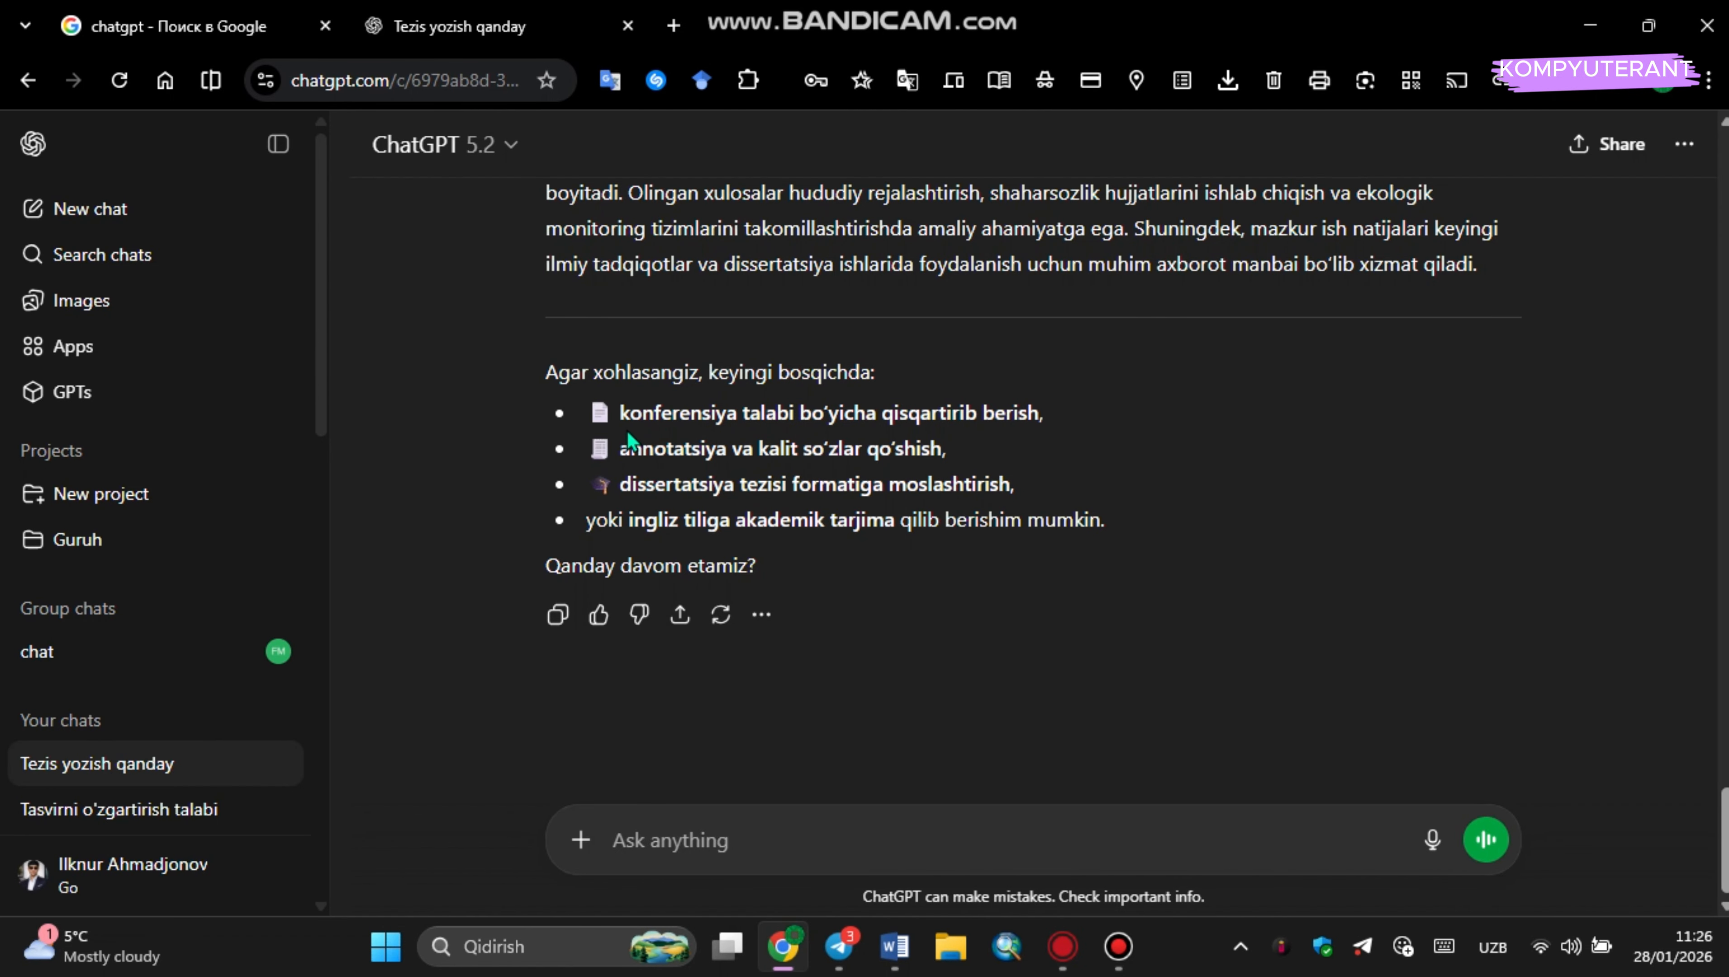
Review the generated thesis from its relevance section through the follow-up options offered at the end of the reply.
left_click_drag(618, 412, 1059, 426)
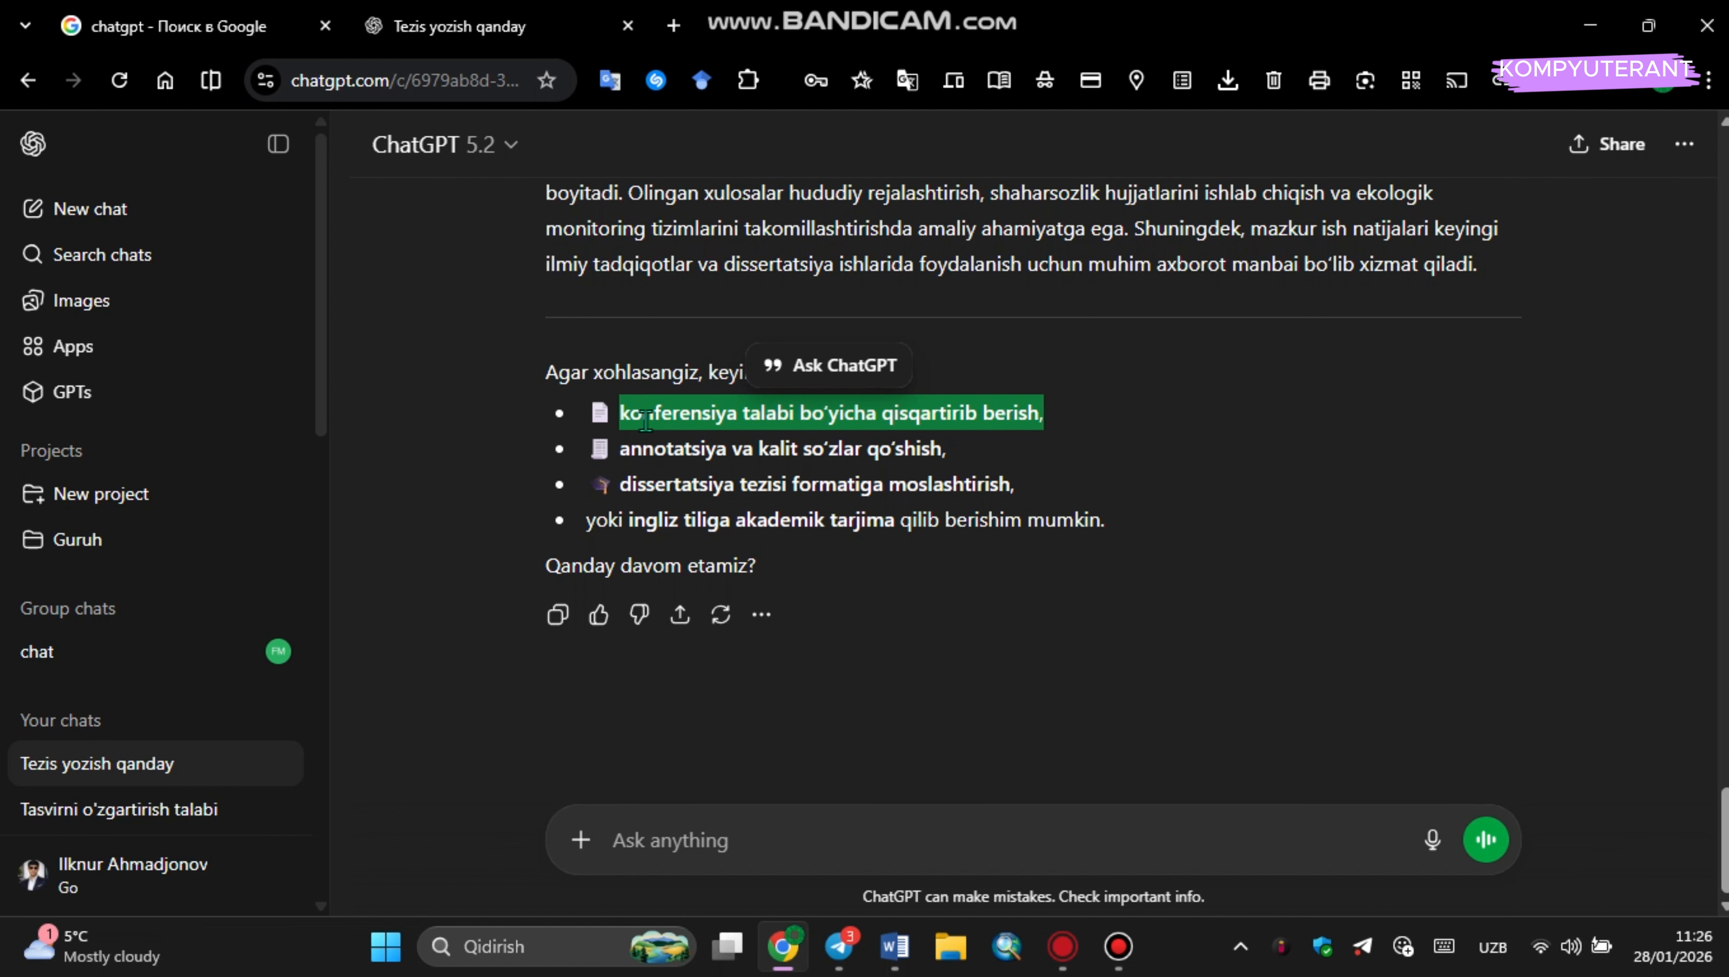
scroll(1005, 361, "up", 5)
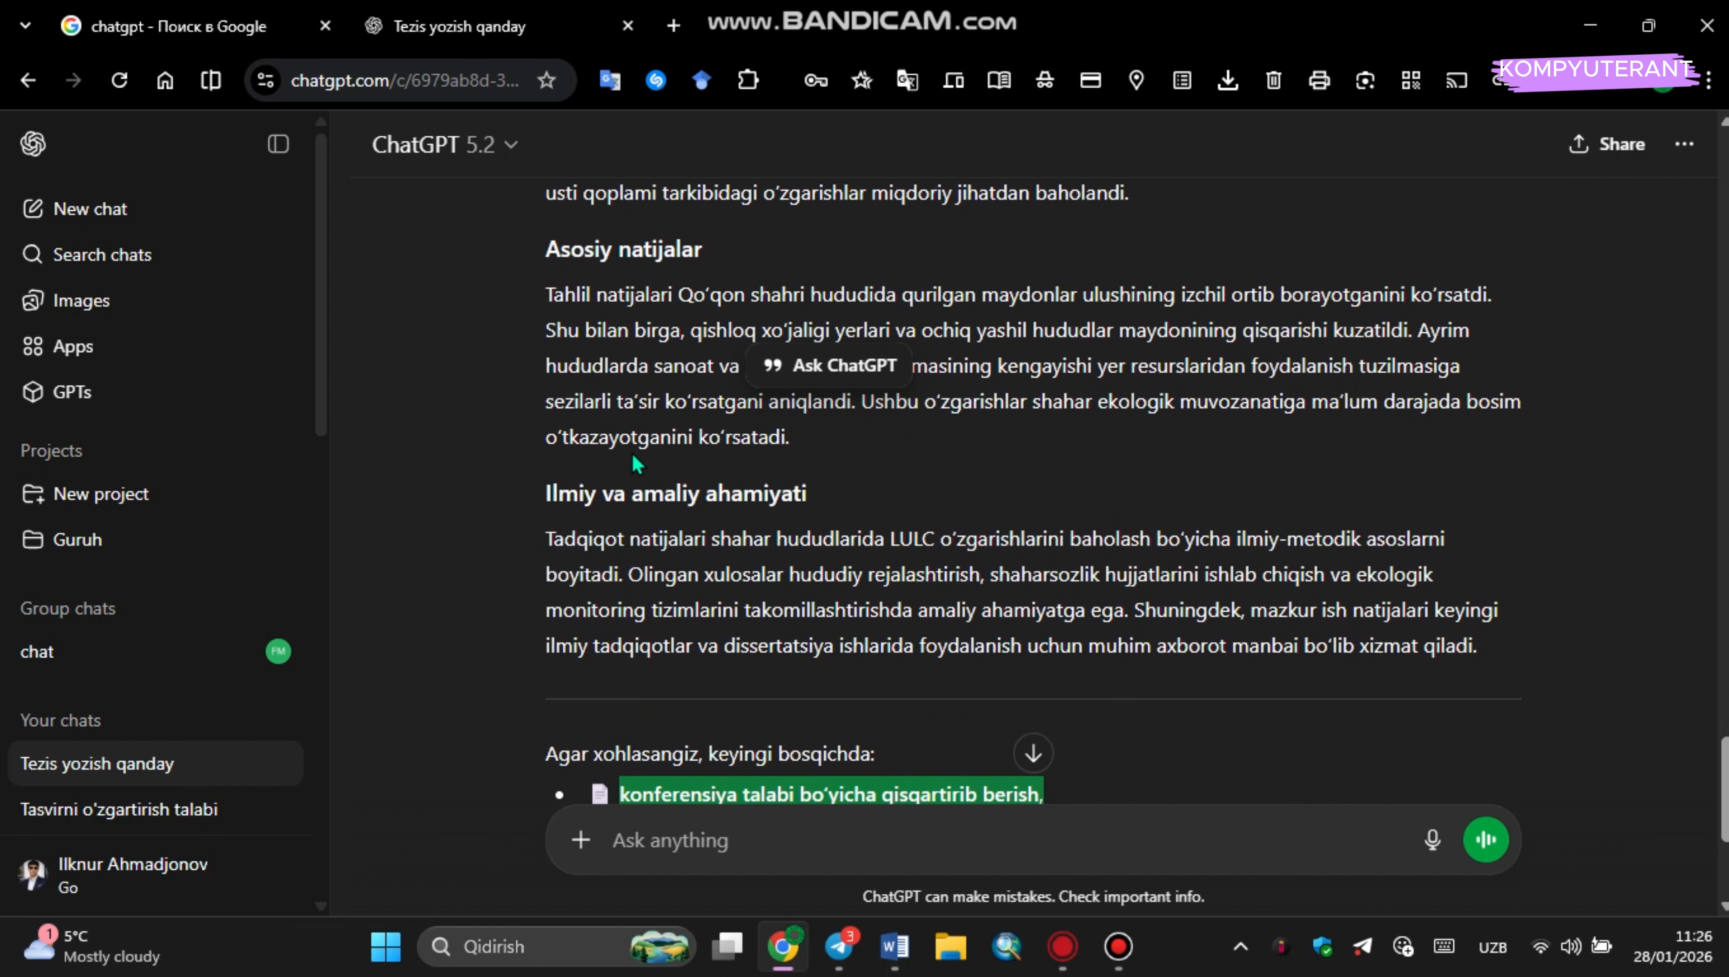
scroll(971, 505, "up", 3)
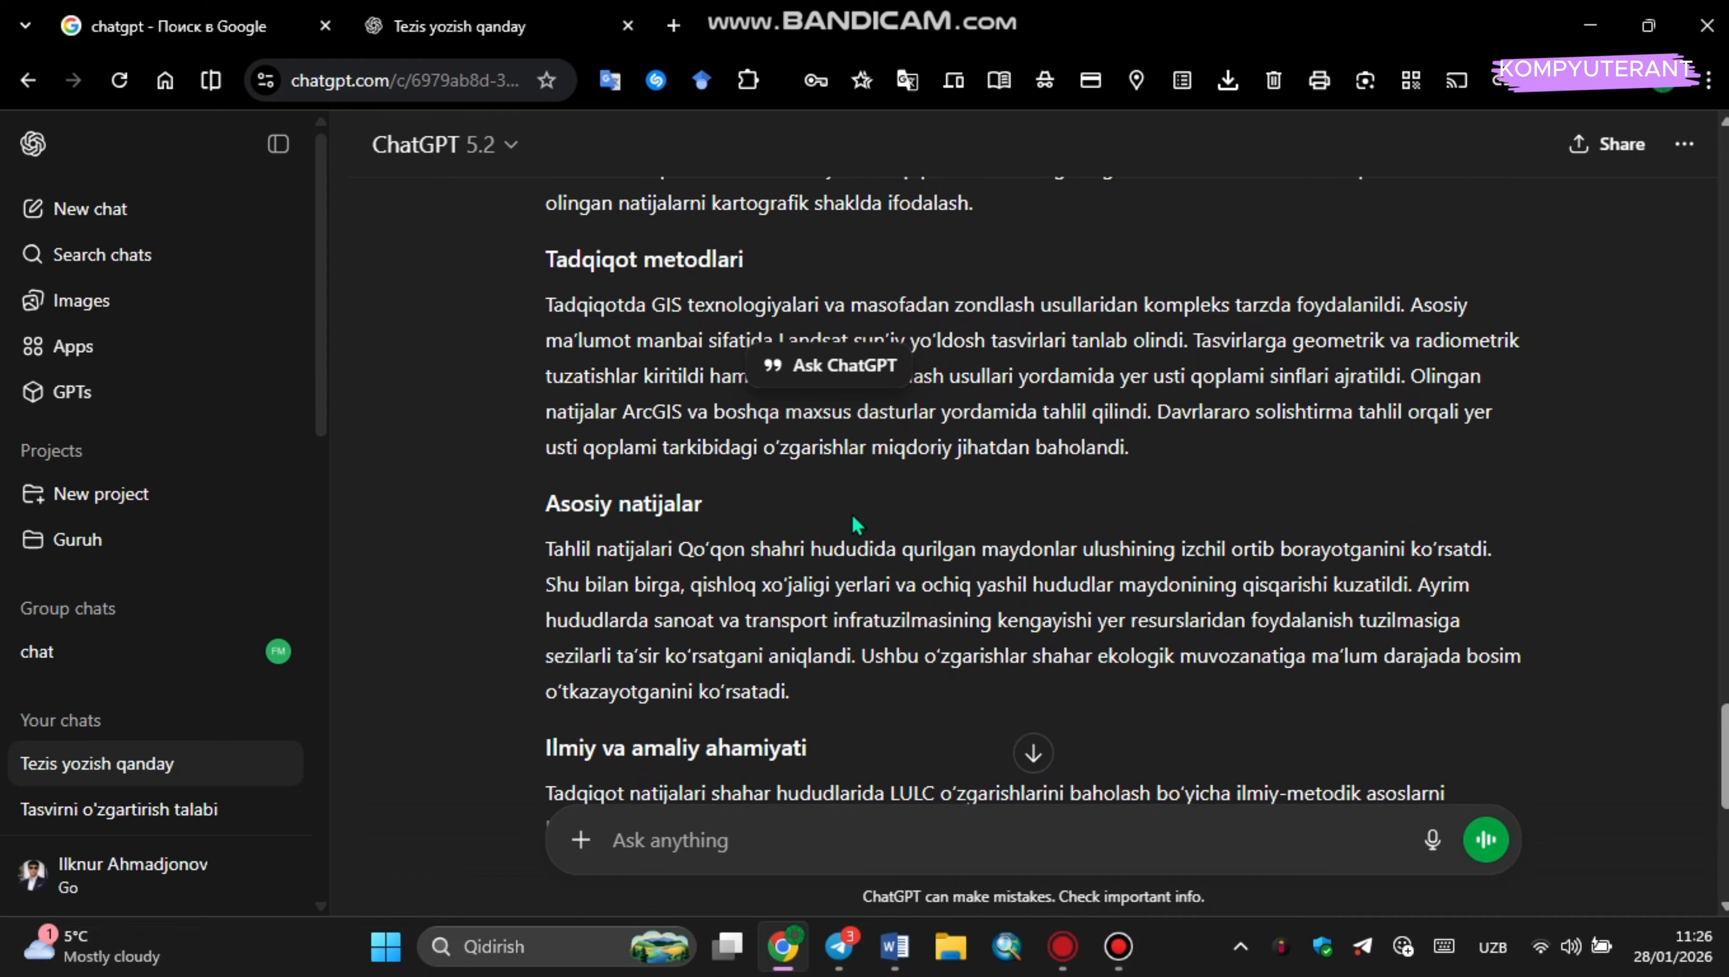
scroll(858, 524, "up", 3)
scroll(1033, 524, "up", 2)
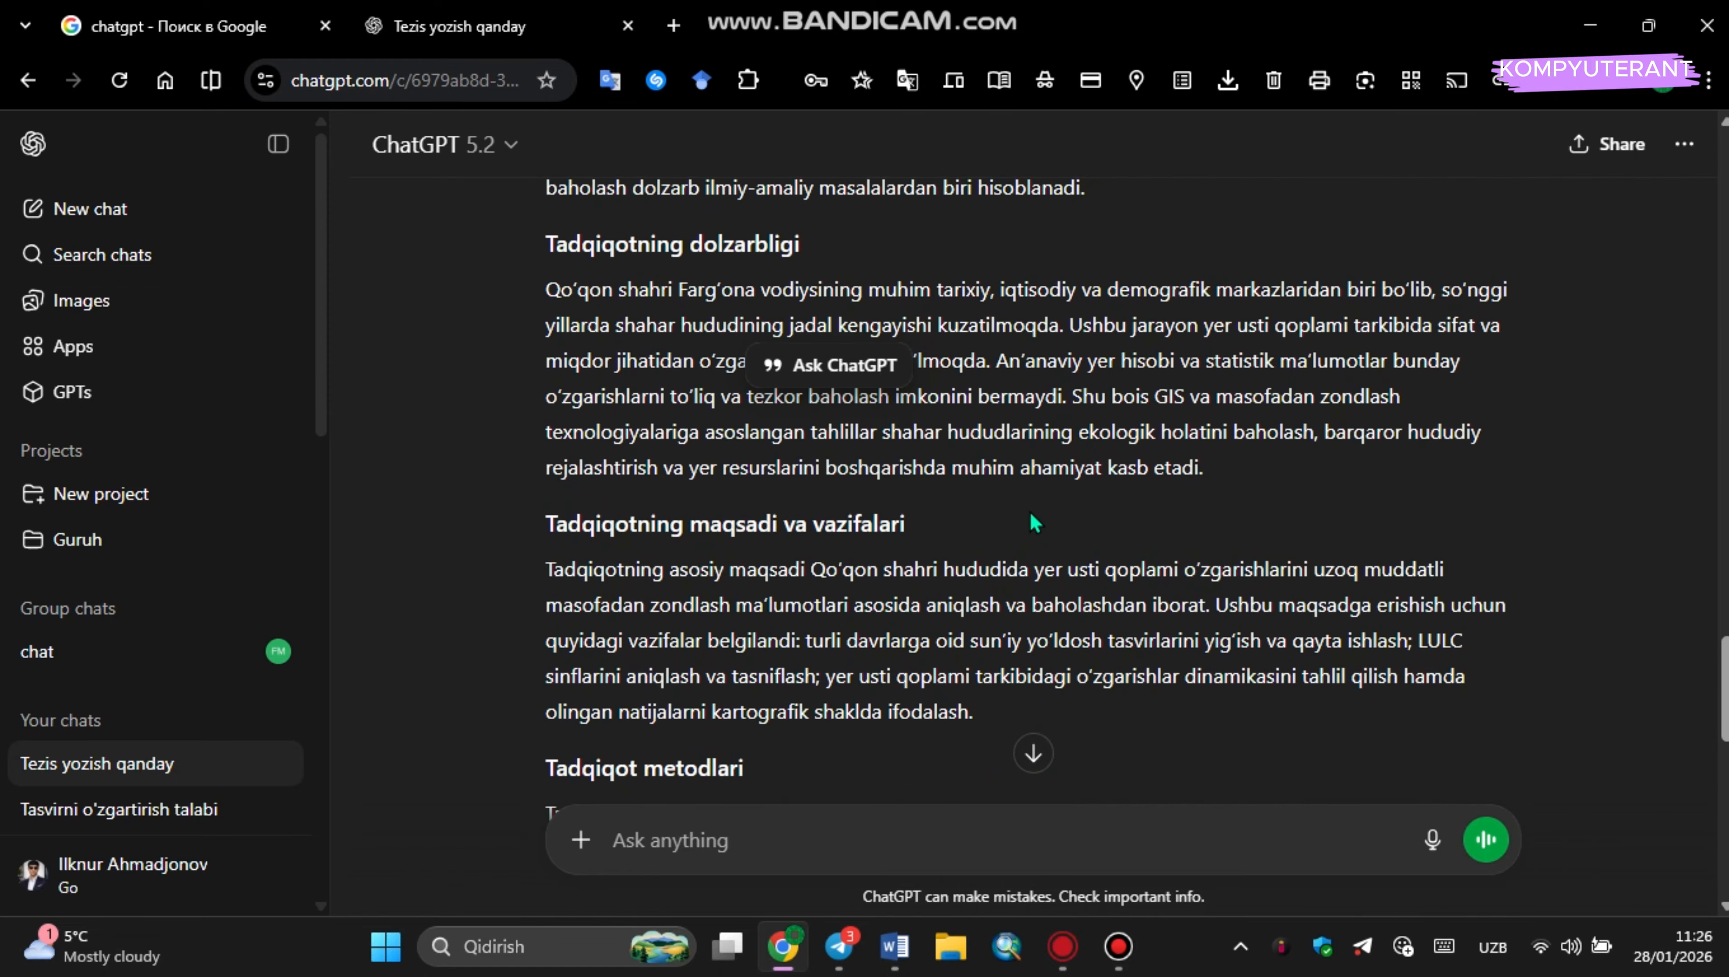
scroll(1031, 513, "down", 13)
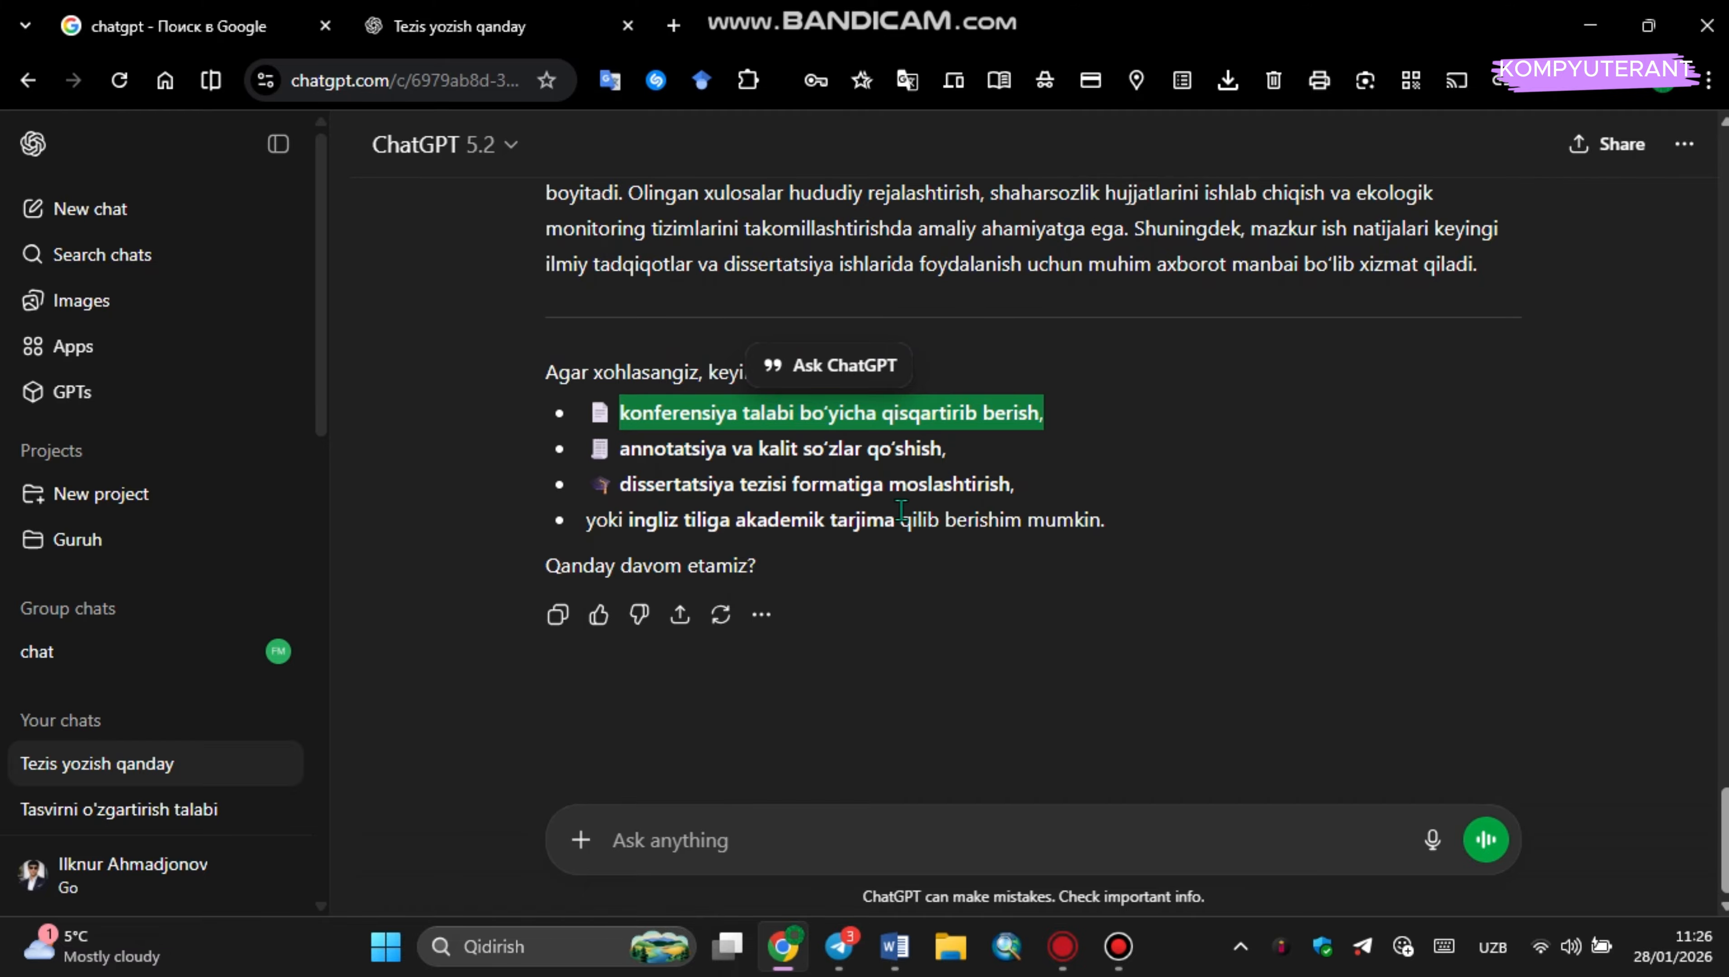
left_click(667, 464)
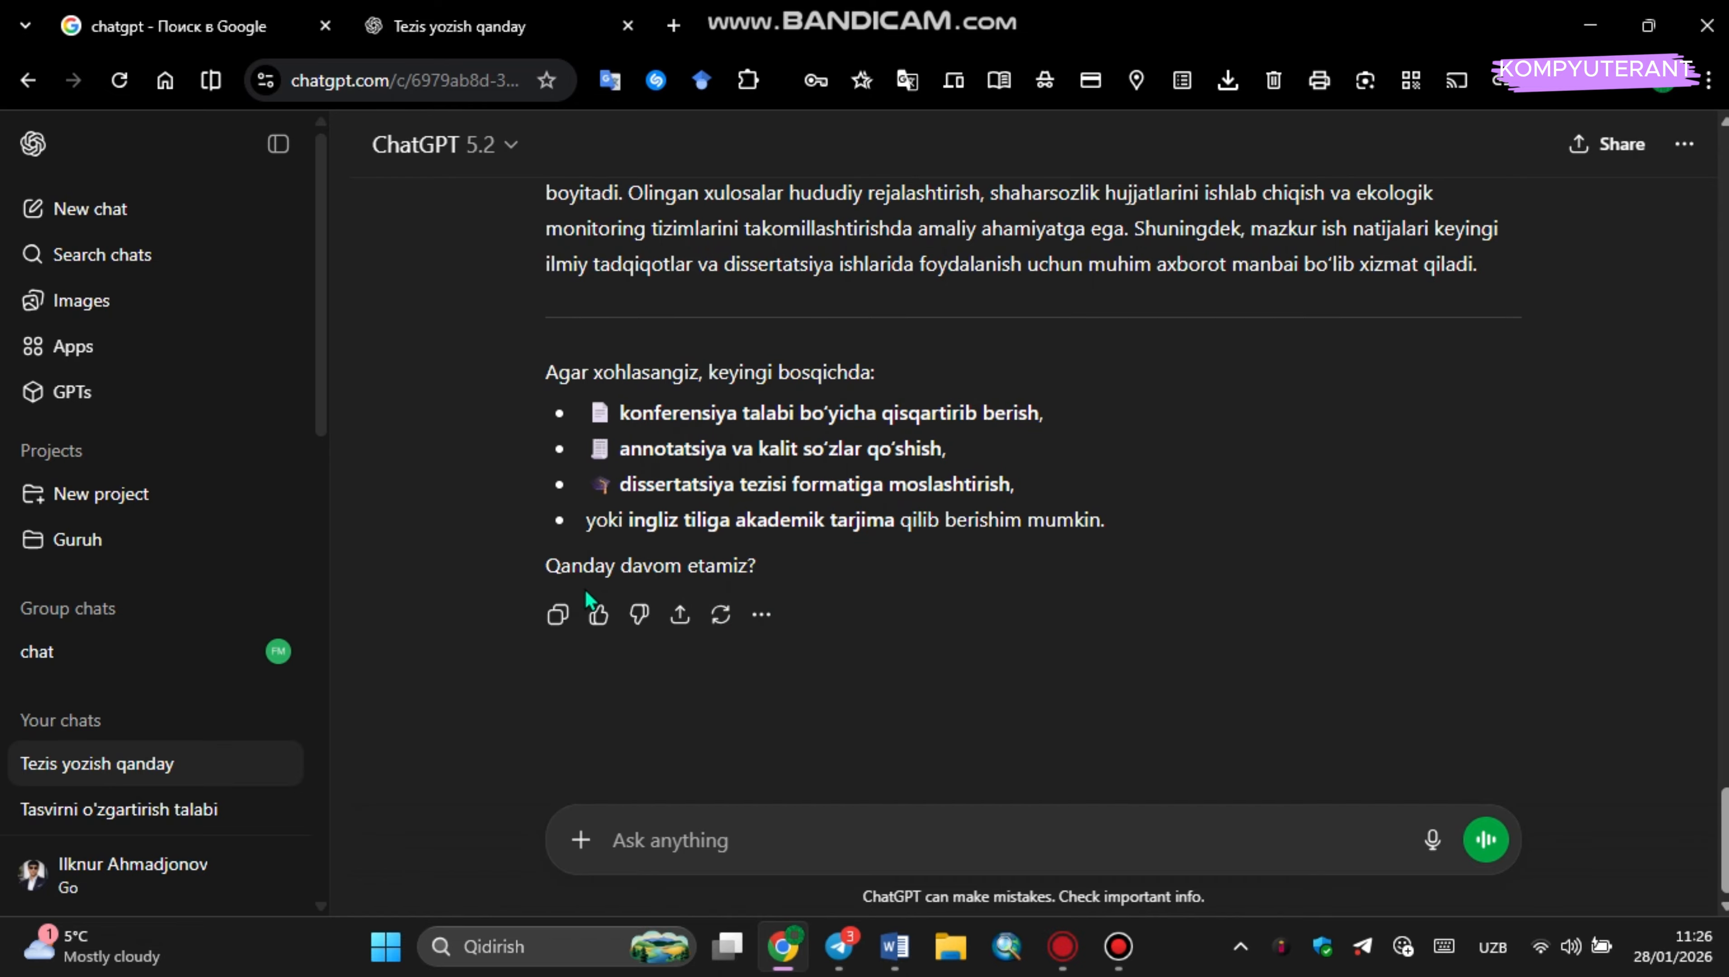
Copy the full thesis reply from ChatGPT and paste it into a new blank document in Word.
left_click(557, 614)
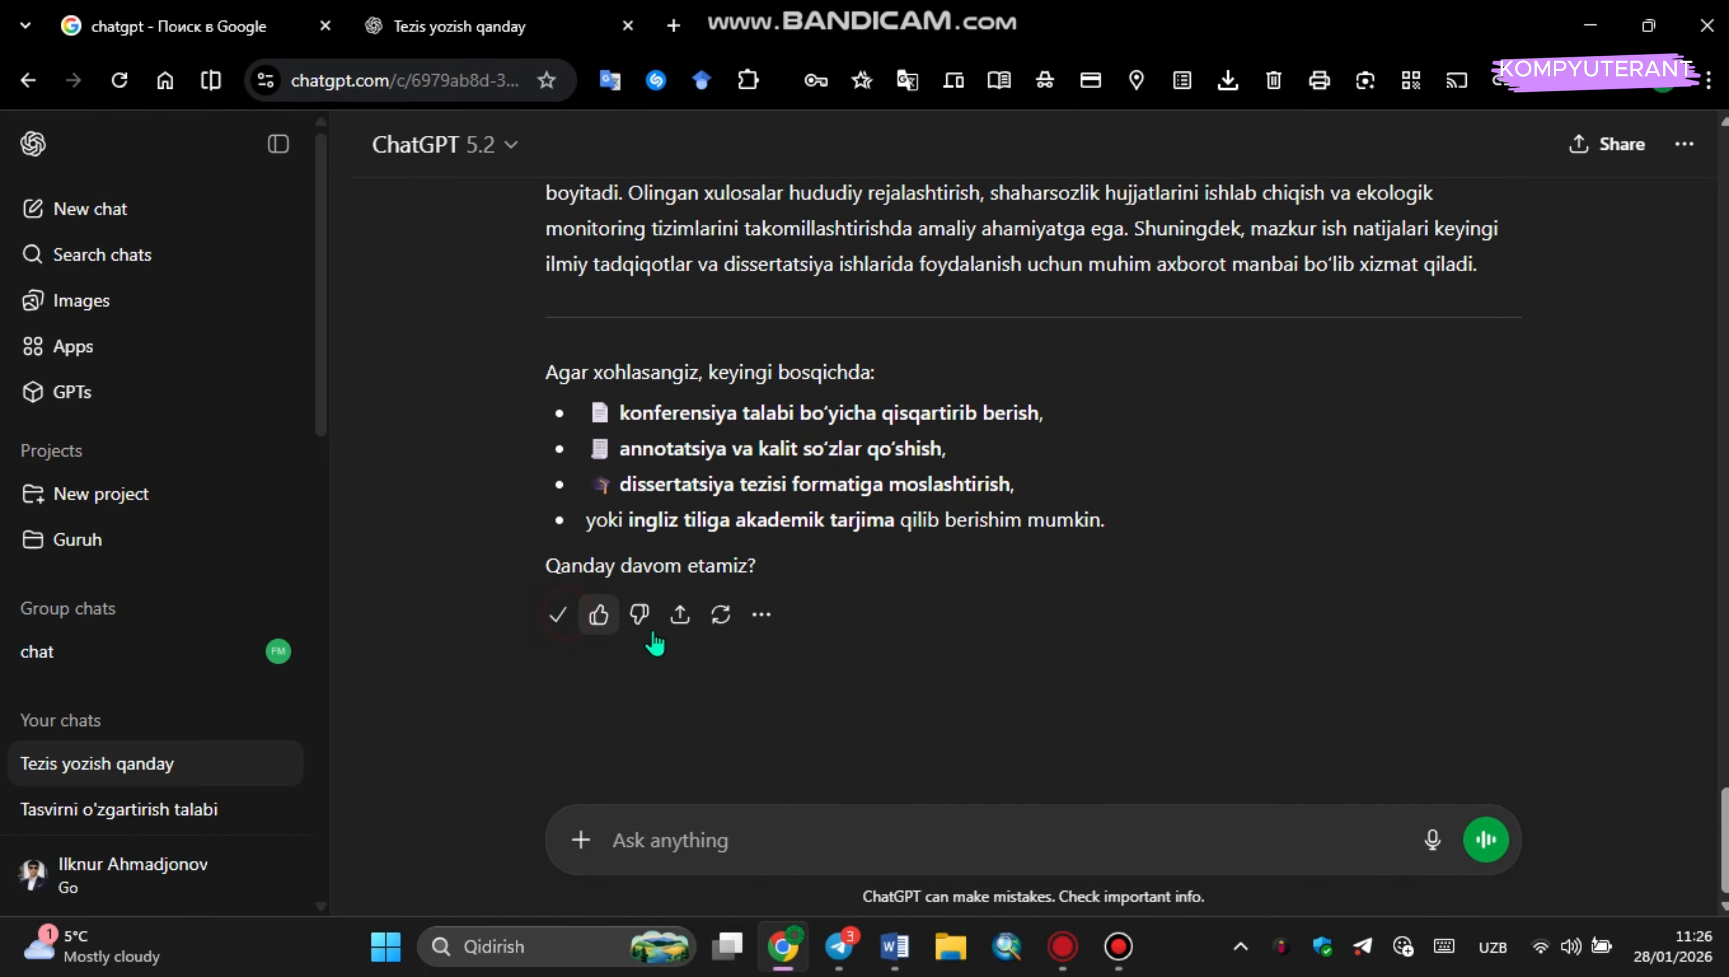
left_click(889, 948)
left_click(893, 955)
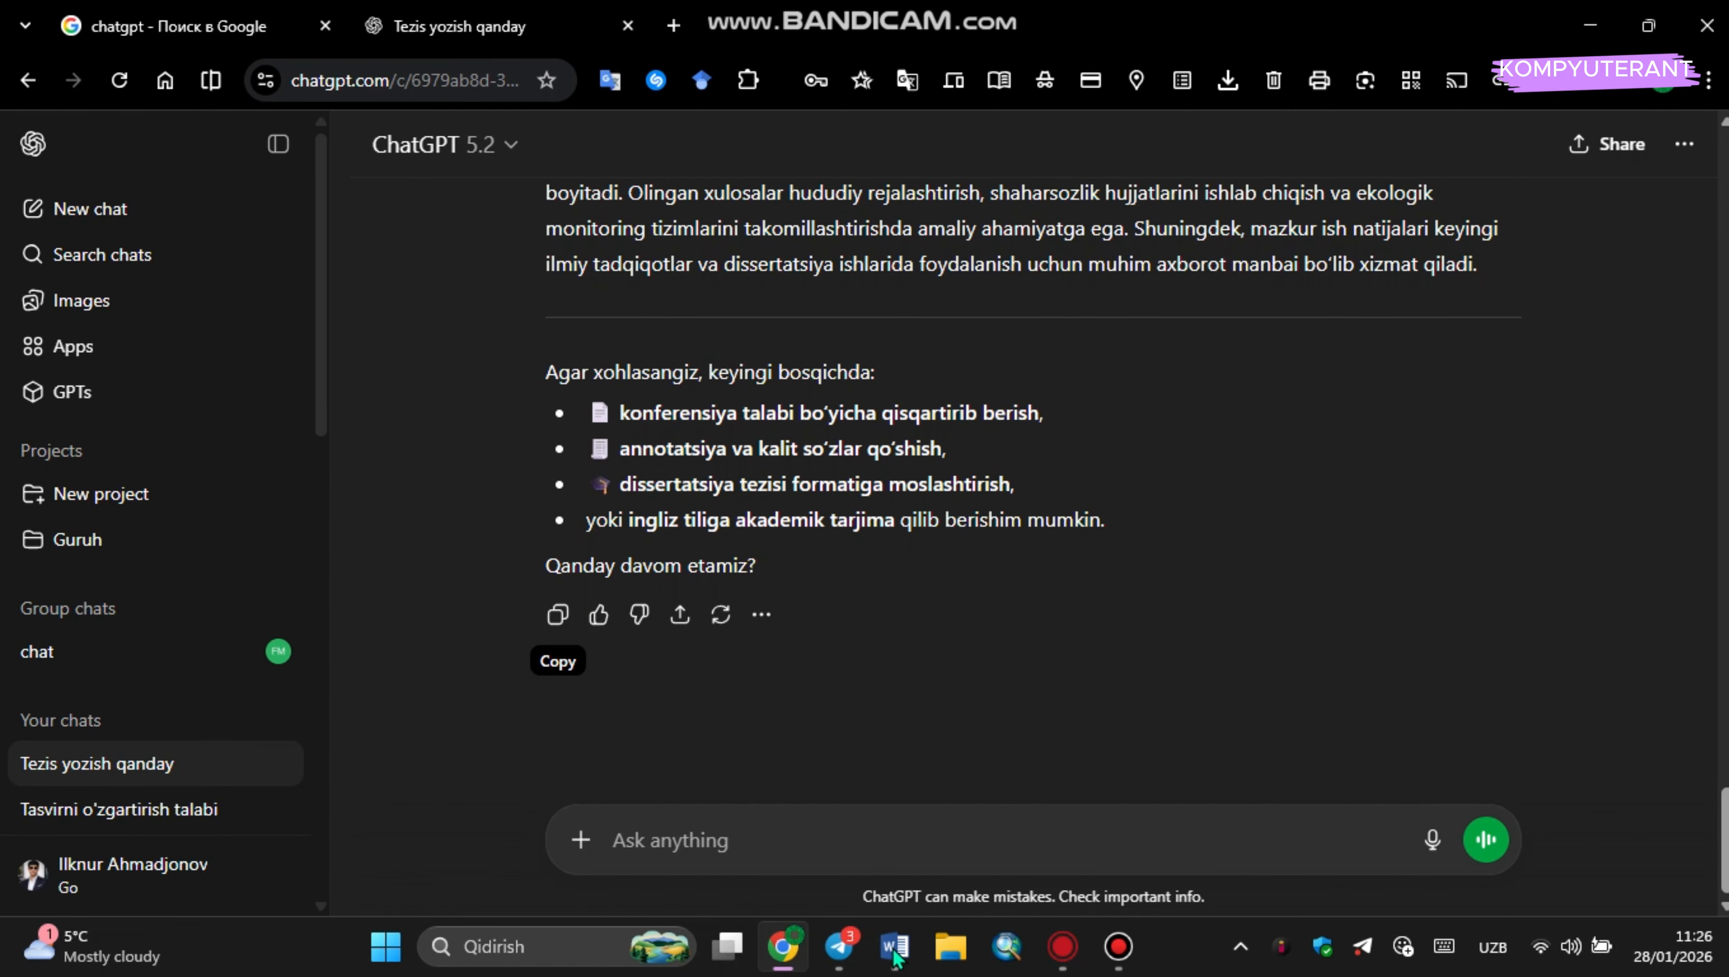
left_click(896, 954)
key("ctrl+n")
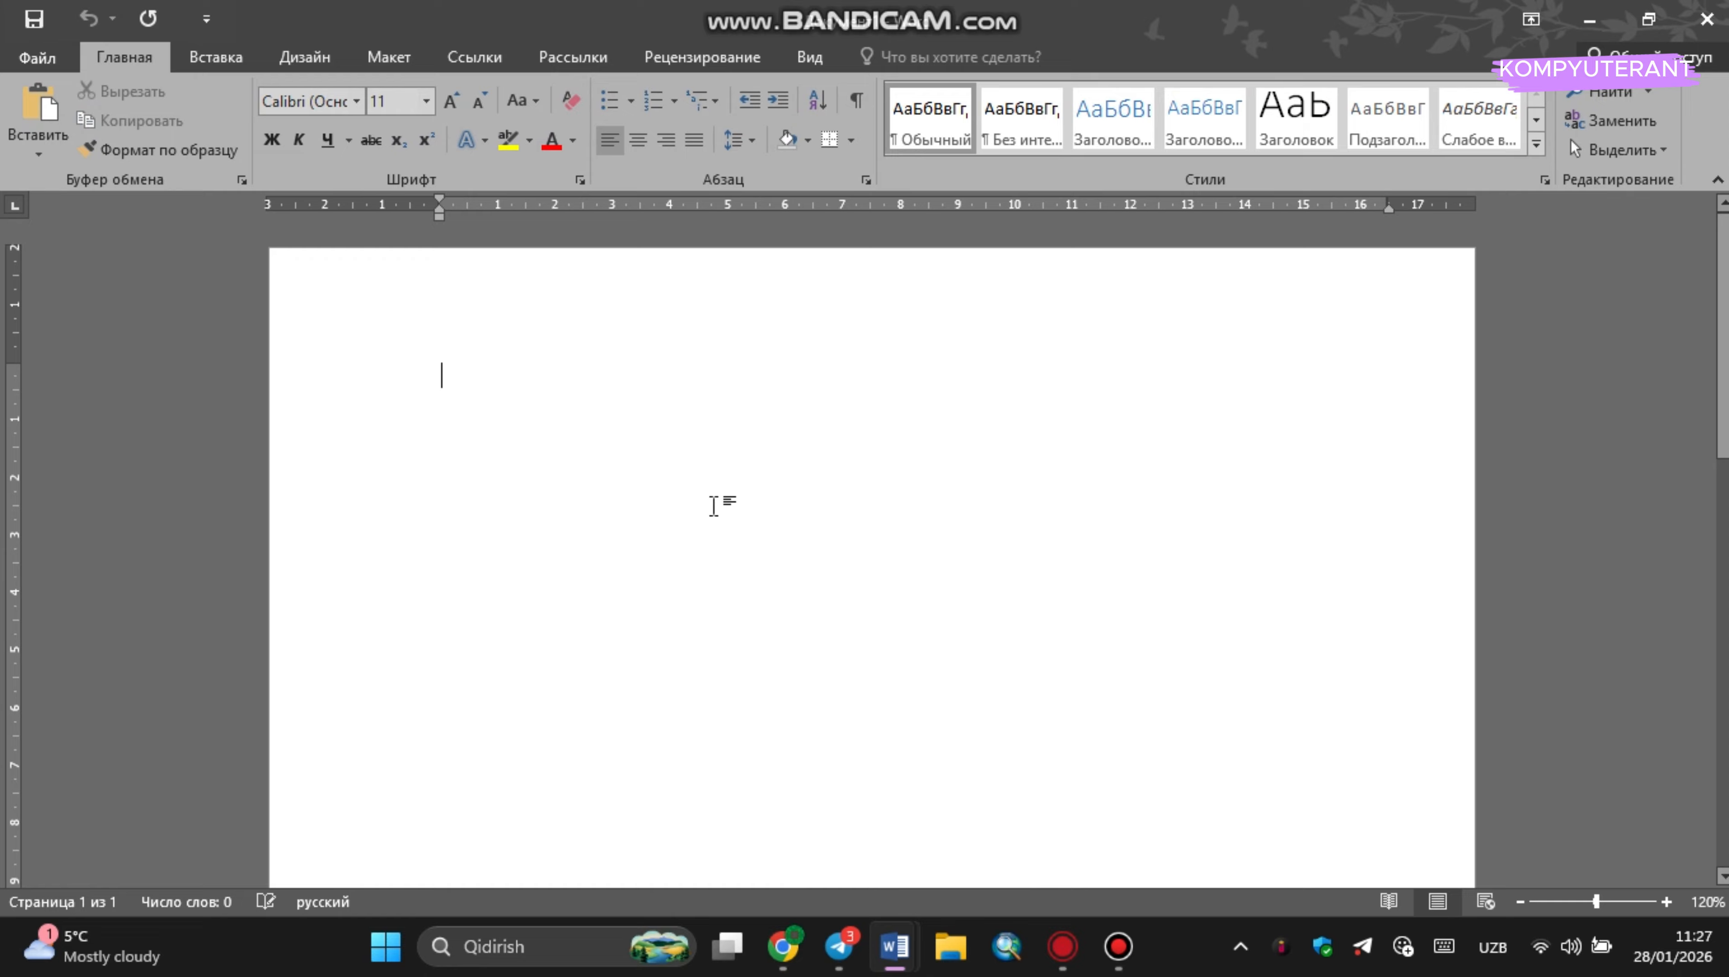
key("ctrl+v")
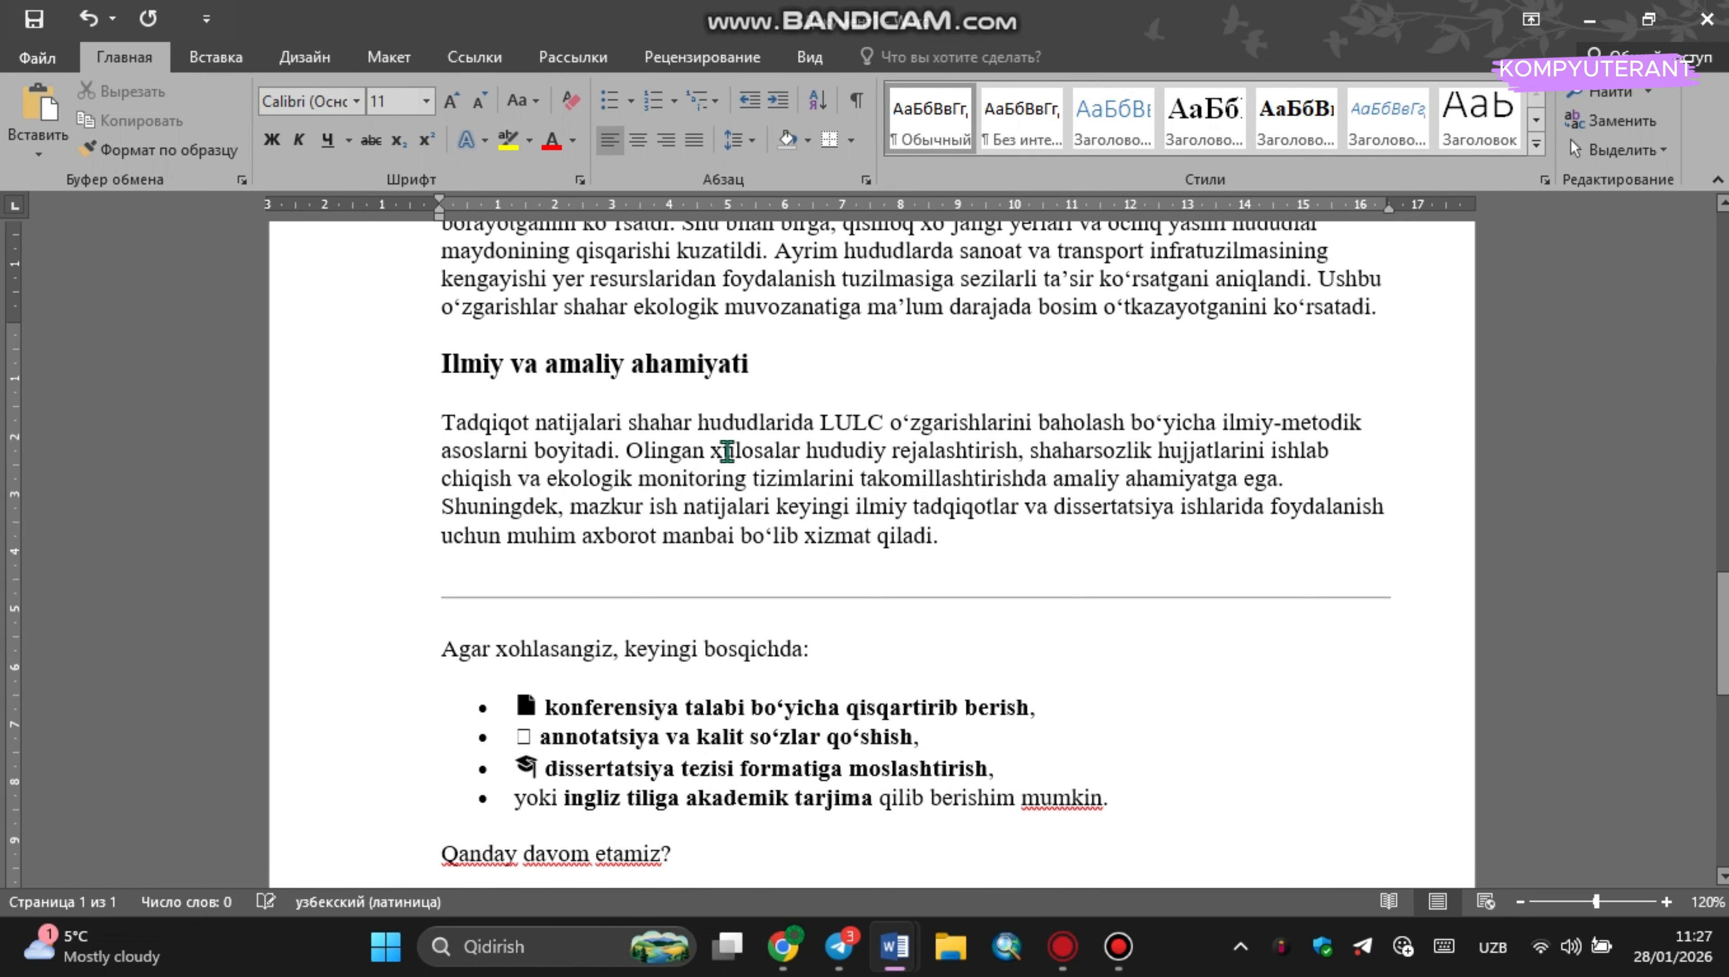
left_click_drag(1722, 633, 1723, 270)
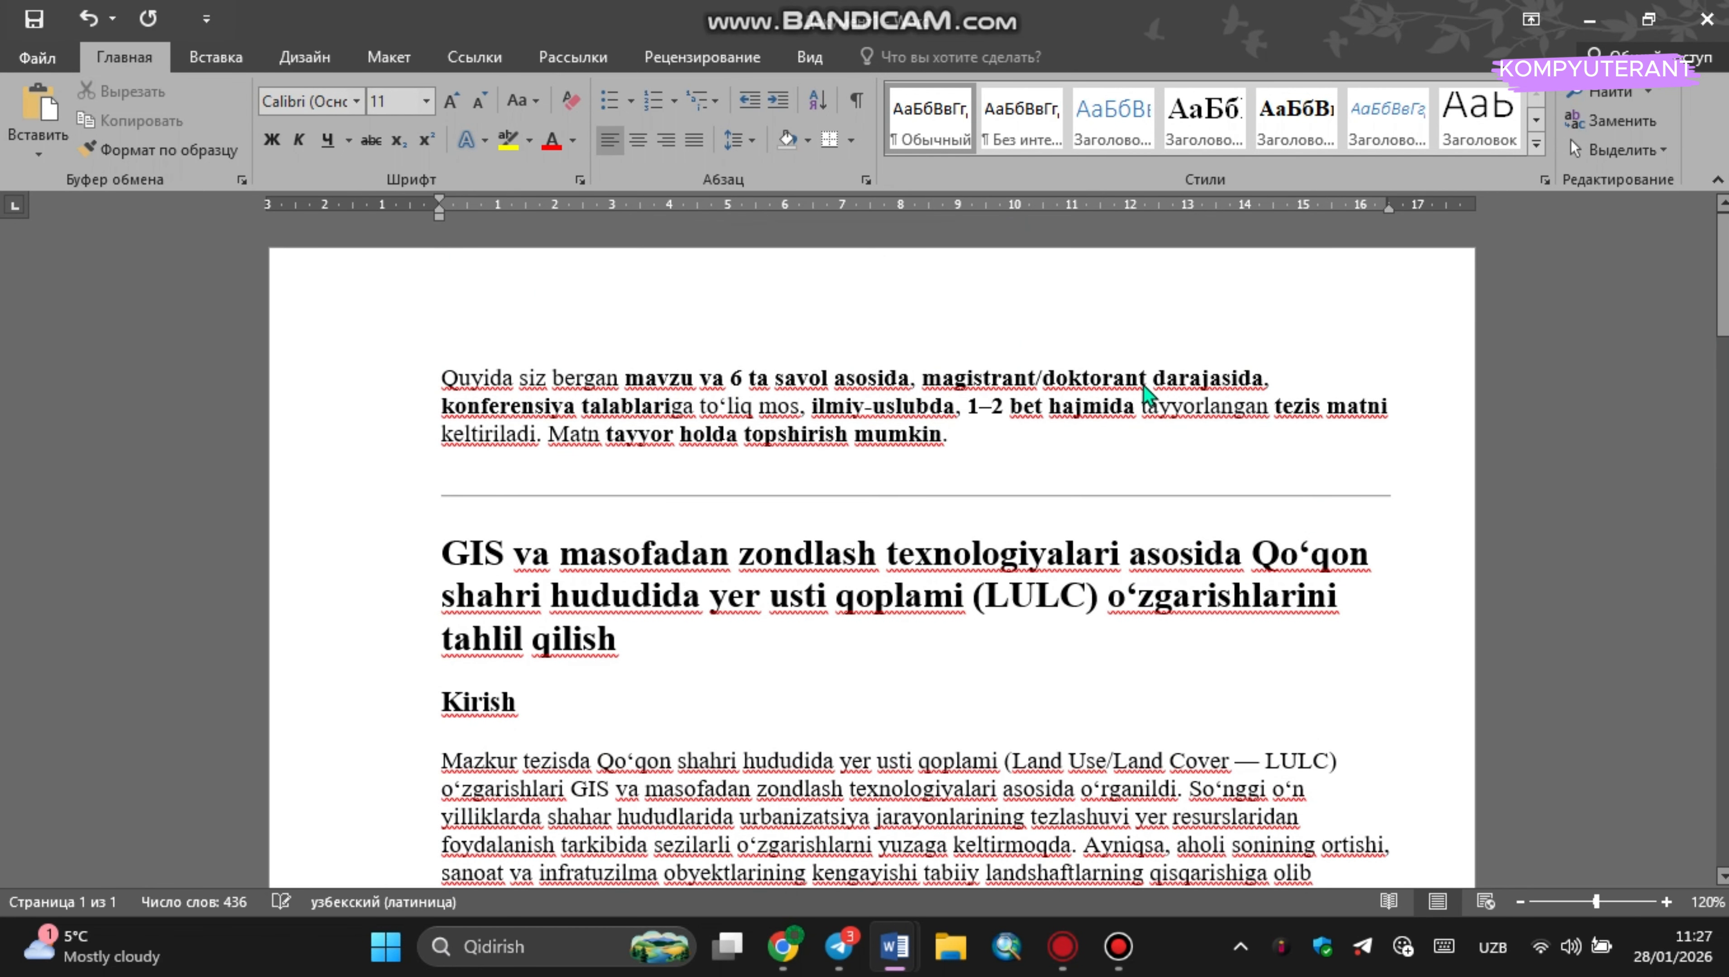